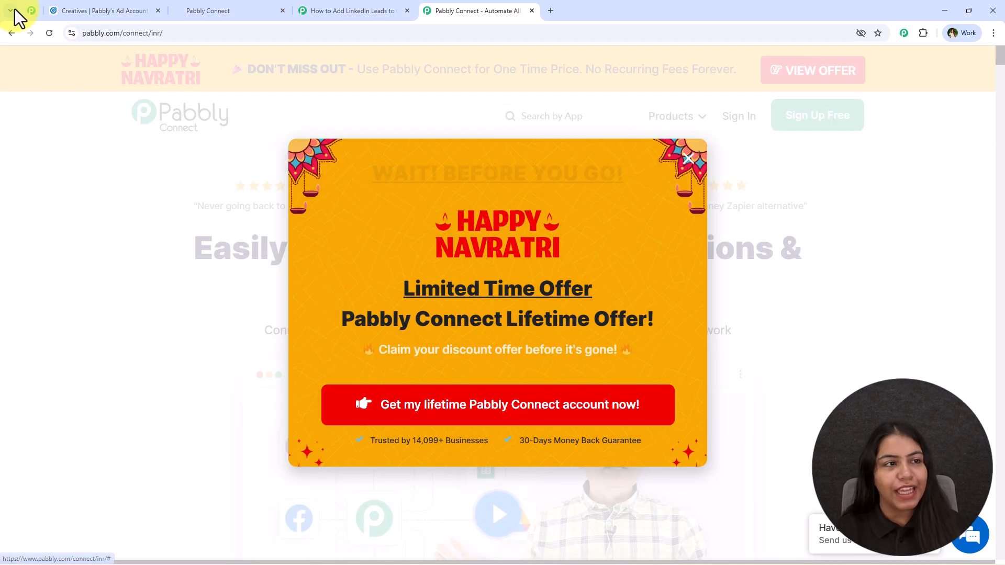
# - Examine the Pabbly community page, including its trusted businesses, member success stories, customer reviews, and team section
pyautogui.click(30, 11)
pyautogui.moveTo(268, 250); pyautogui.dragTo(696, 252)
pyautogui.scroll(-10, 158, 376)
pyautogui.scroll(-15, 158, 376)
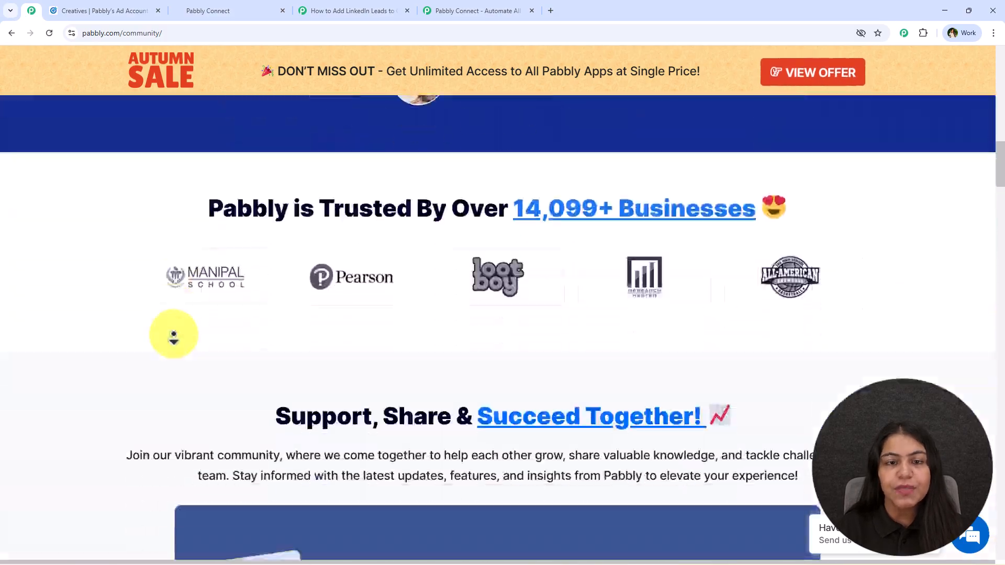
pyautogui.scroll(-15, 174, 346)
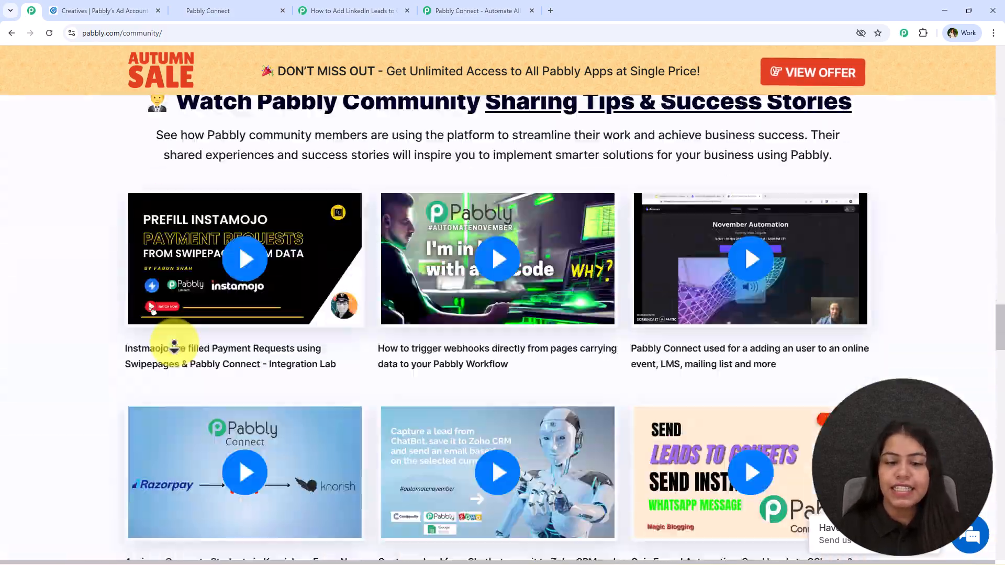
pyautogui.scroll(1, 160, 313)
pyautogui.scroll(1, 159, 313)
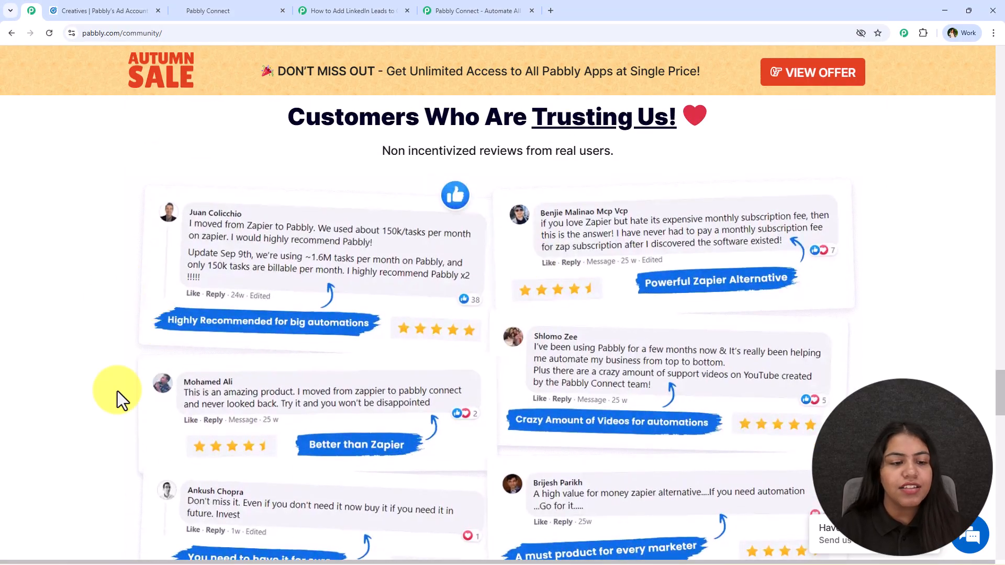
pyautogui.scroll(-4, 696, 445)
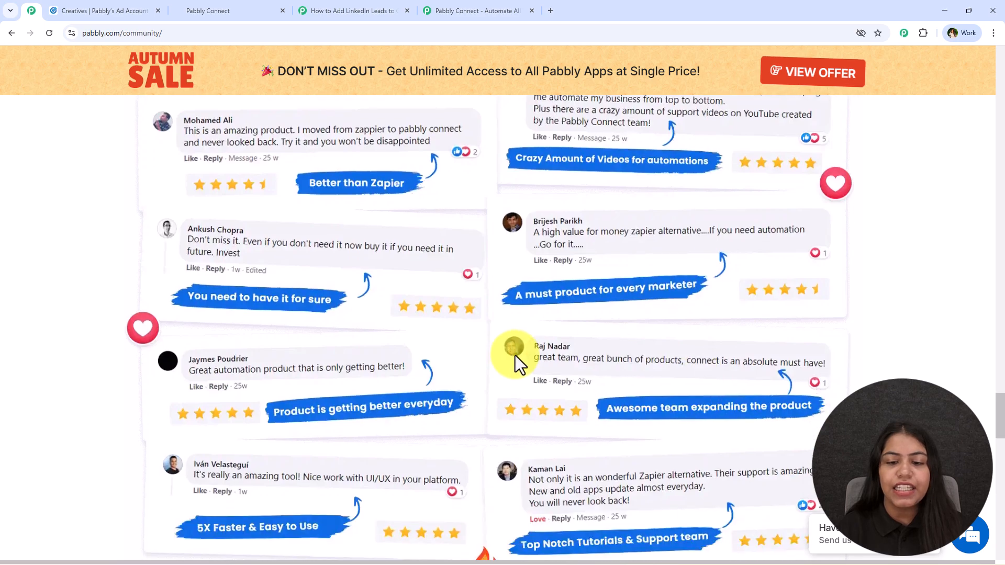
pyautogui.scroll(-4, 871, 340)
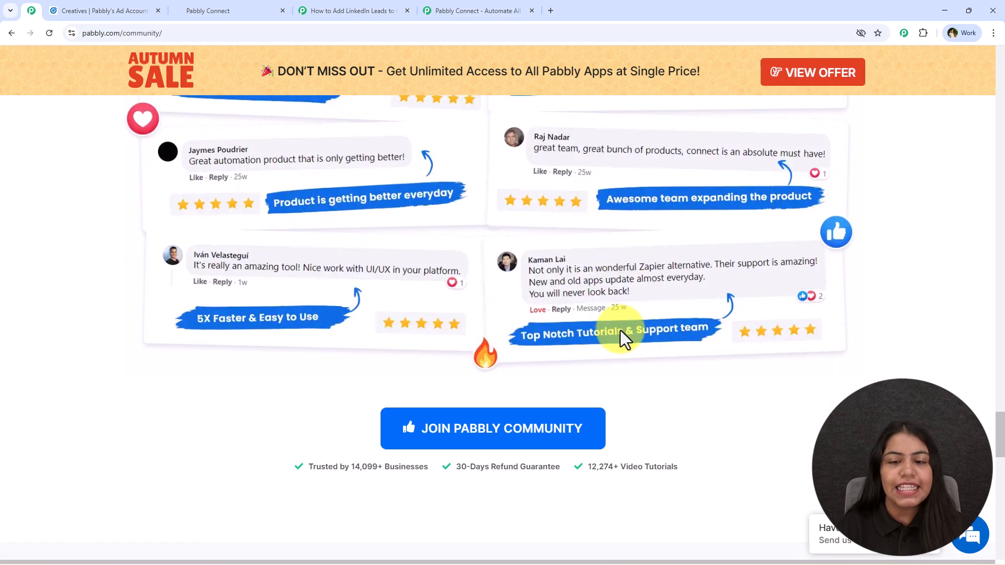
pyautogui.scroll(-10, 706, 349)
pyautogui.scroll(1, 898, 278)
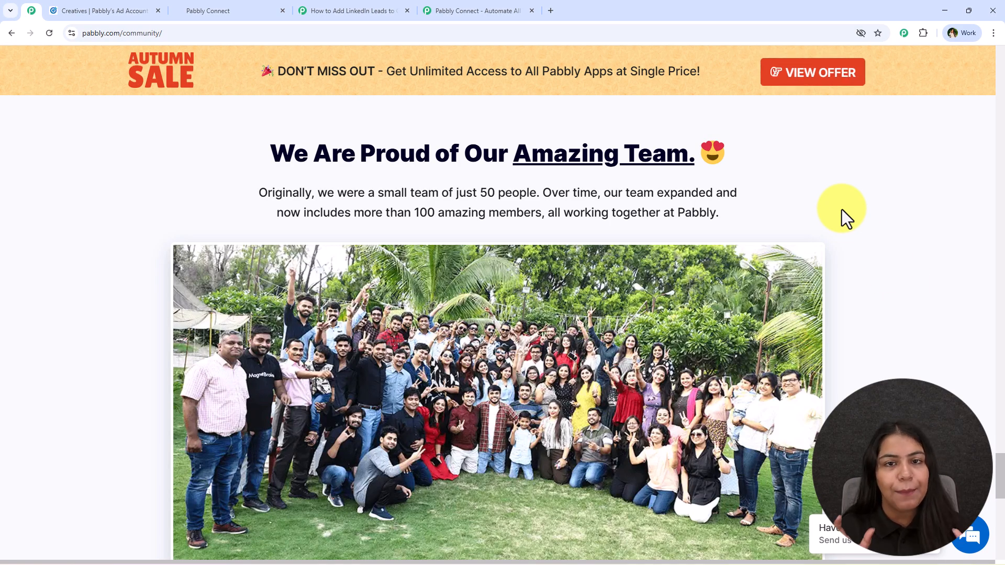
pyautogui.scroll(5, 837, 215)
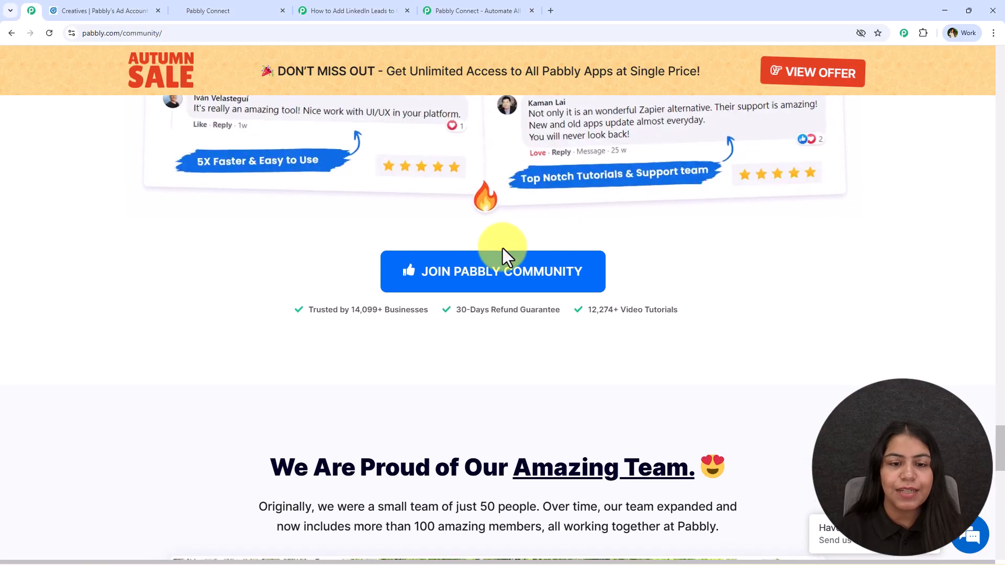
pyautogui.scroll(4, 491, 287)
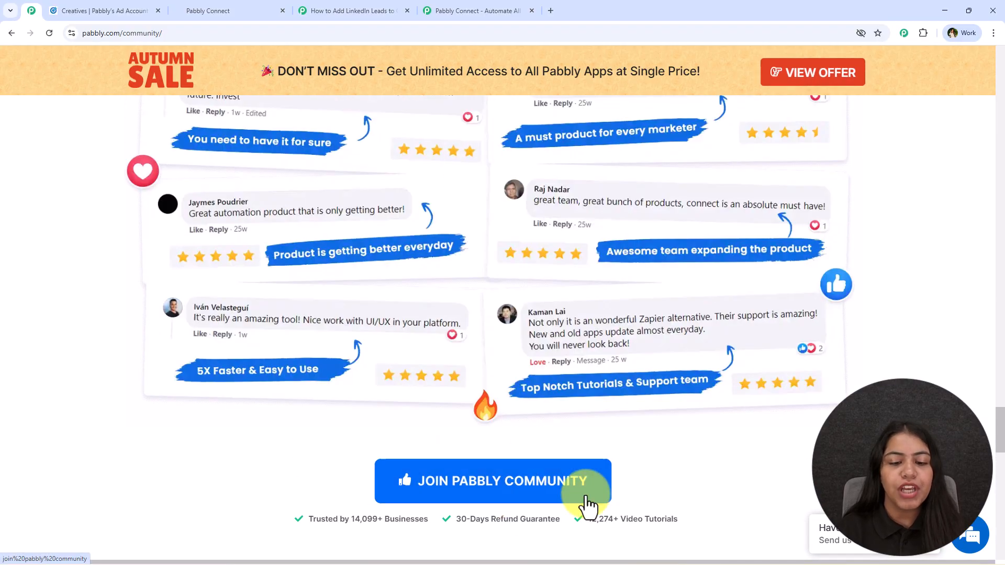
pyautogui.scroll(20, 99, 453)
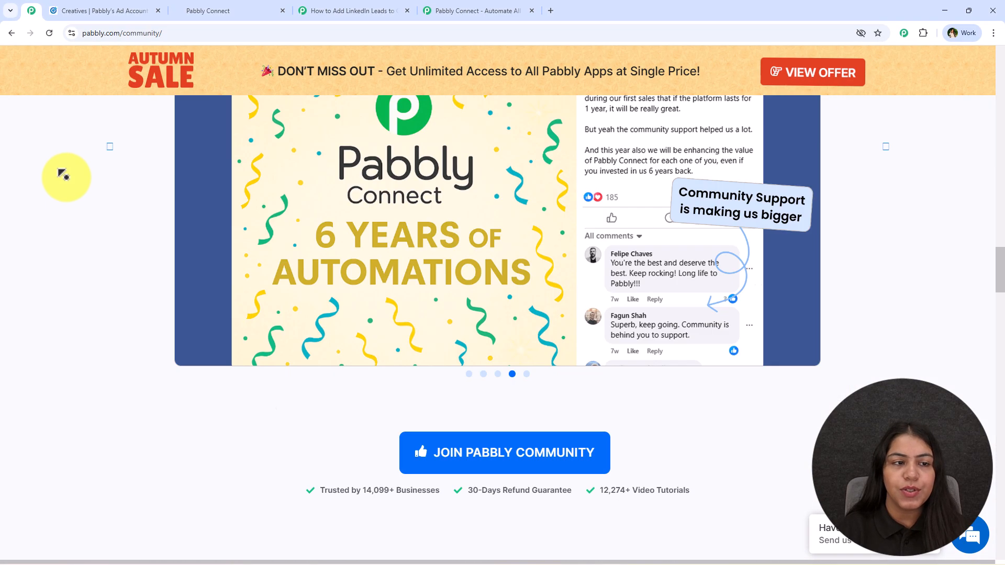
# - Return to the Pabbly Connect website, dismiss the lifetime offer popup, and sign in to the account
pyautogui.click(447, 9)
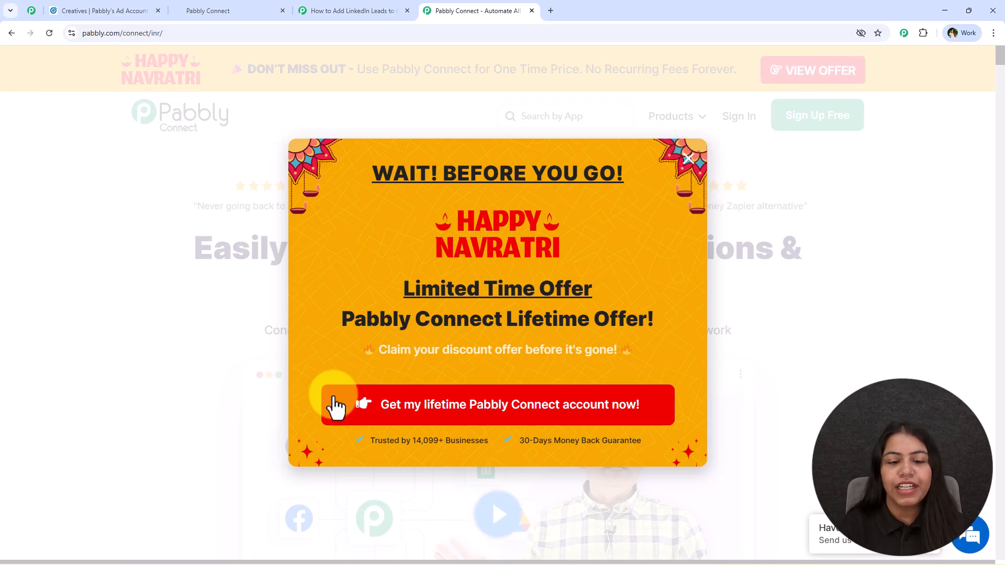
pyautogui.click(685, 147)
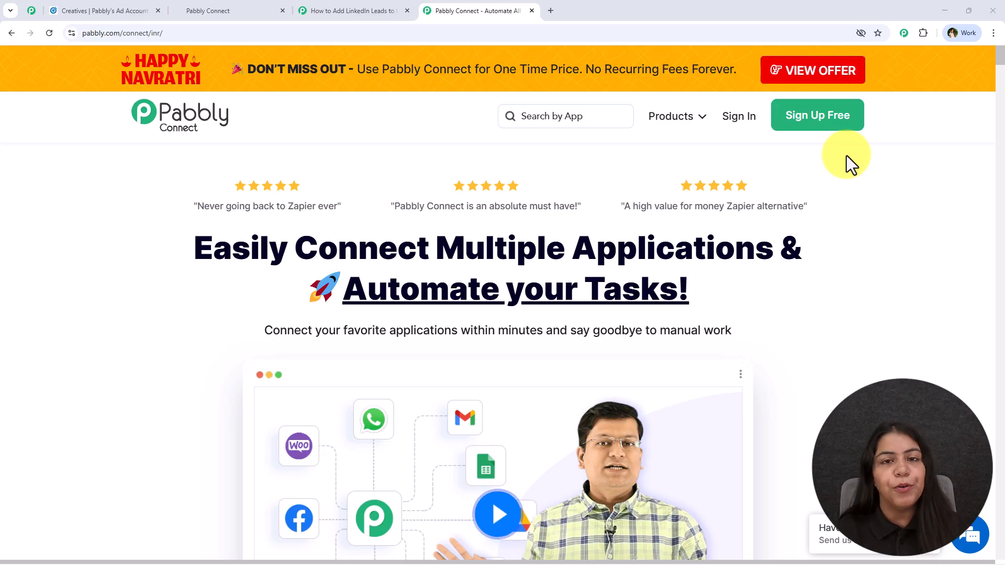
pyautogui.click(740, 118)
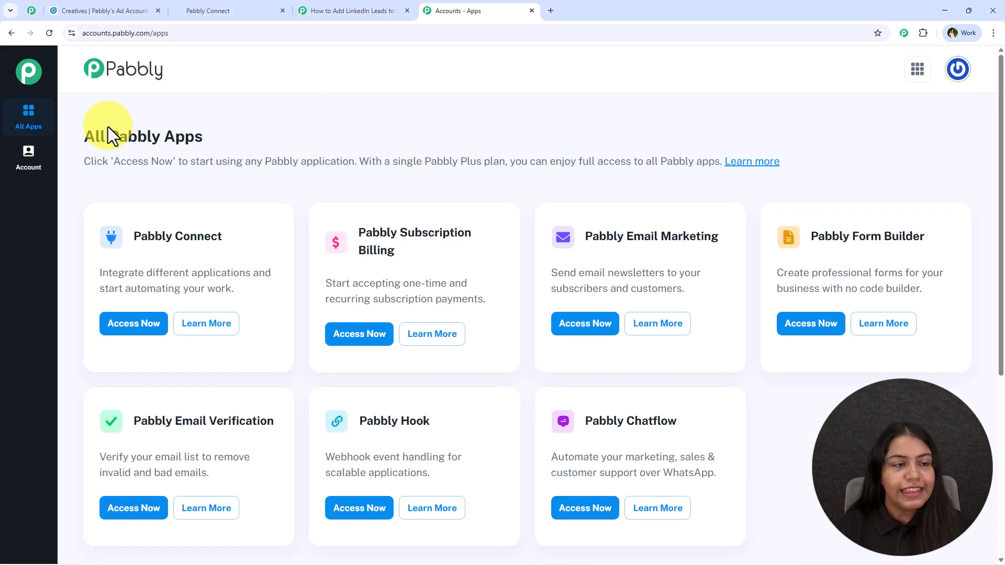
# - Access the Pabbly Connect application from the All Pabbly Apps page
pyautogui.tripleClick(247, 135)
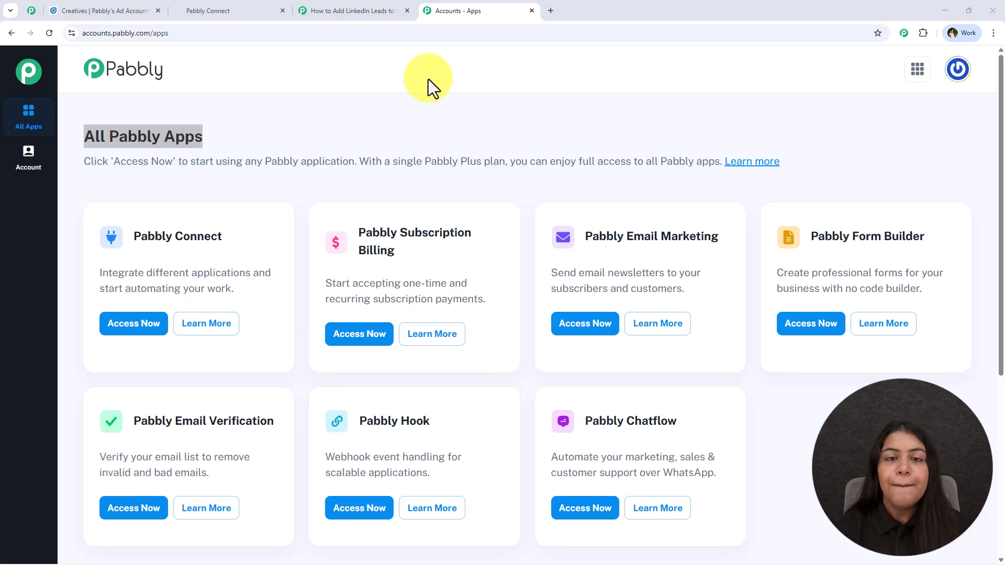
pyautogui.moveTo(232, 241); pyautogui.dragTo(126, 242)
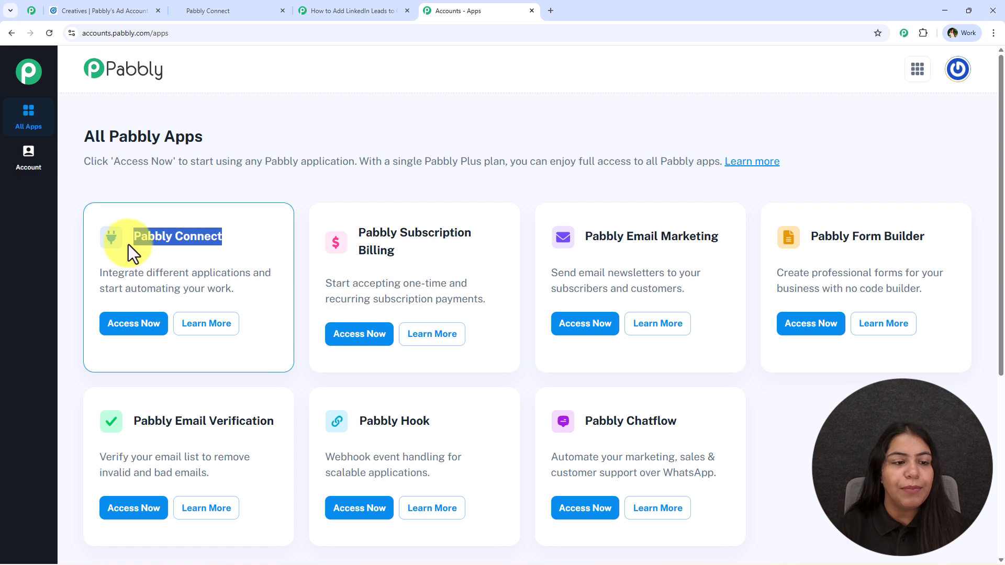
pyautogui.moveTo(146, 274); pyautogui.dragTo(246, 277)
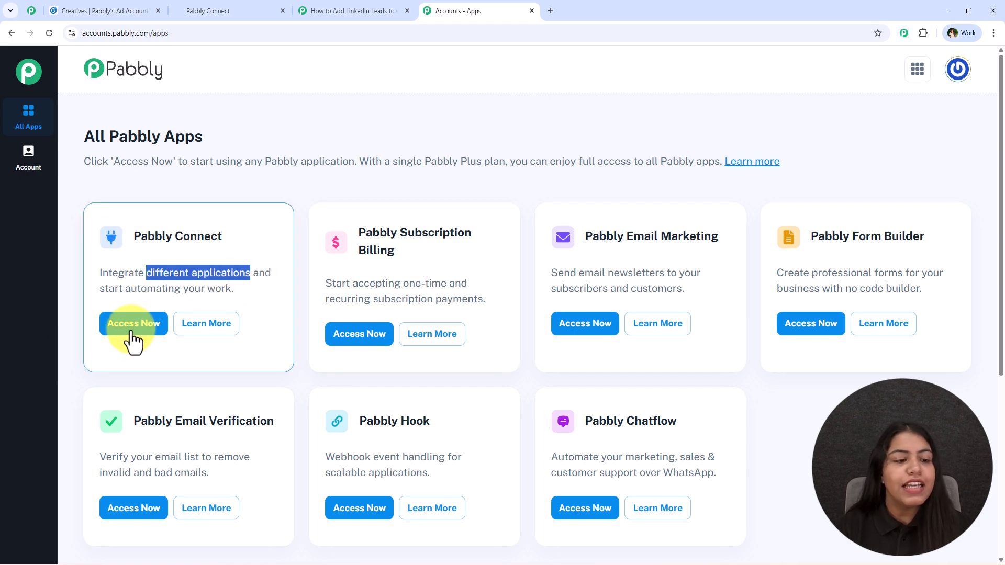
pyautogui.click(135, 329)
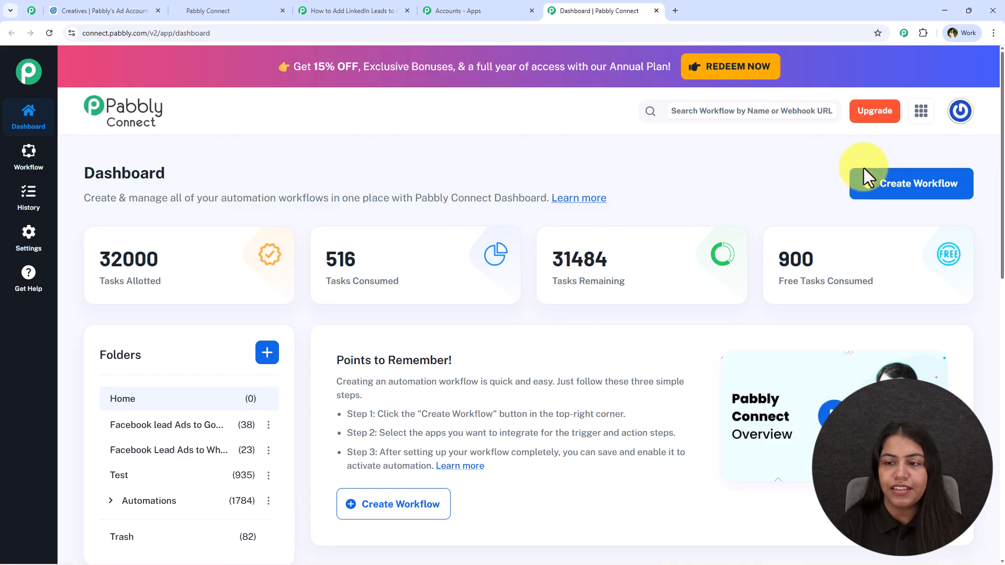
# - Start creating a workflow from the dashboard using the New (Beta) workflow builder
pyautogui.click(871, 185)
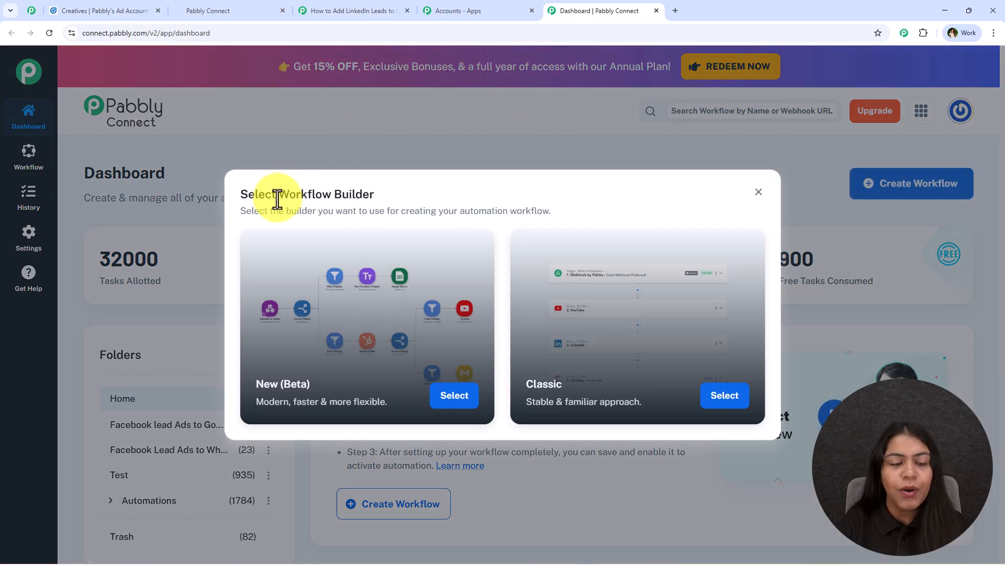
pyautogui.moveTo(238, 201); pyautogui.dragTo(478, 202)
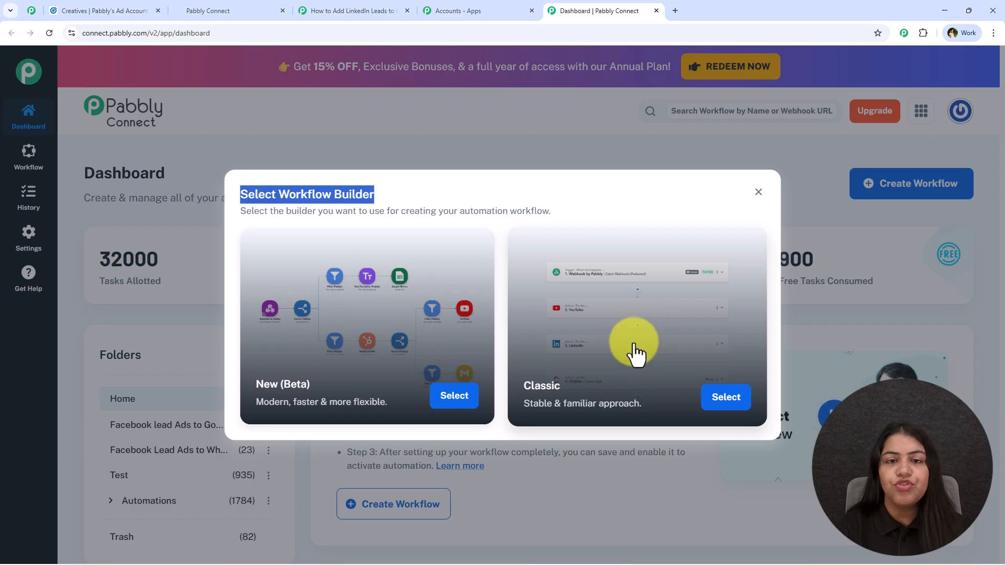
pyautogui.click(543, 197)
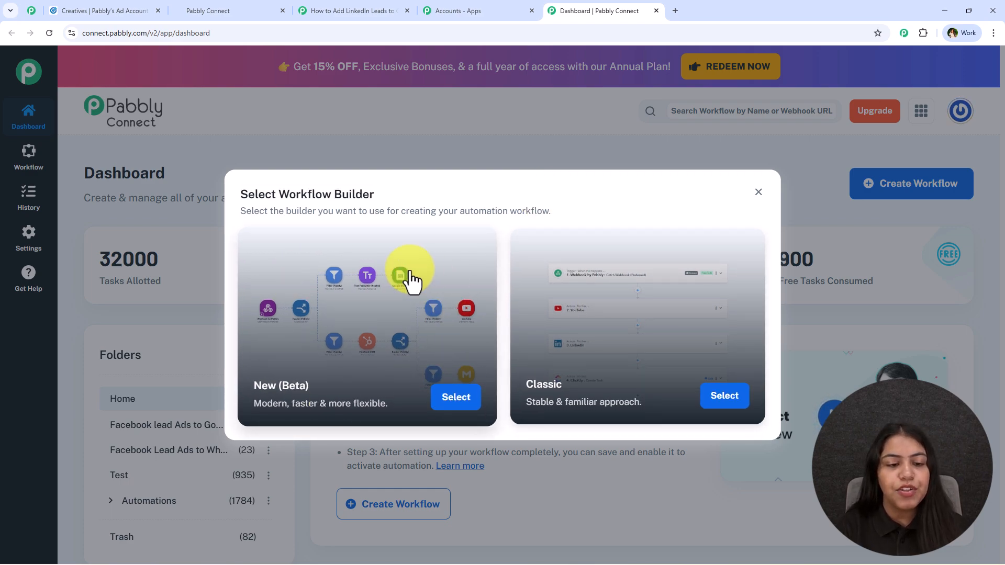
pyautogui.click(455, 414)
# - Name the workflow "Add LinkedIn Leads to GoHighLevel CRM", choose its folder, and create it
pyautogui.moveTo(429, 265); pyautogui.dragTo(258, 251)
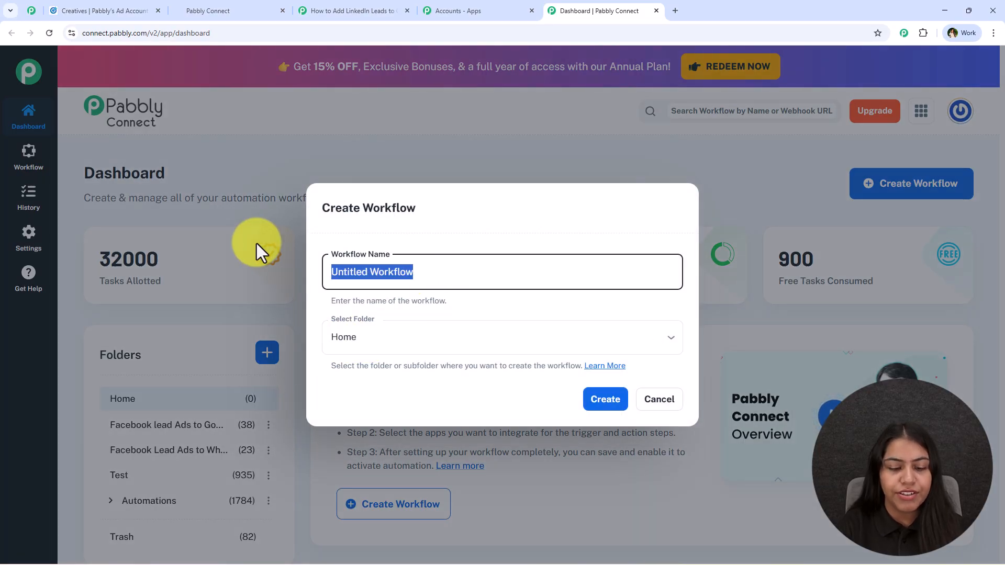
pyautogui.write('How to Add LinkedIn Leads to GoHighLevel CRM')
pyautogui.moveTo(365, 271); pyautogui.dragTo(313, 252)
pyautogui.press('BackSpace')
pyautogui.click(370, 352)
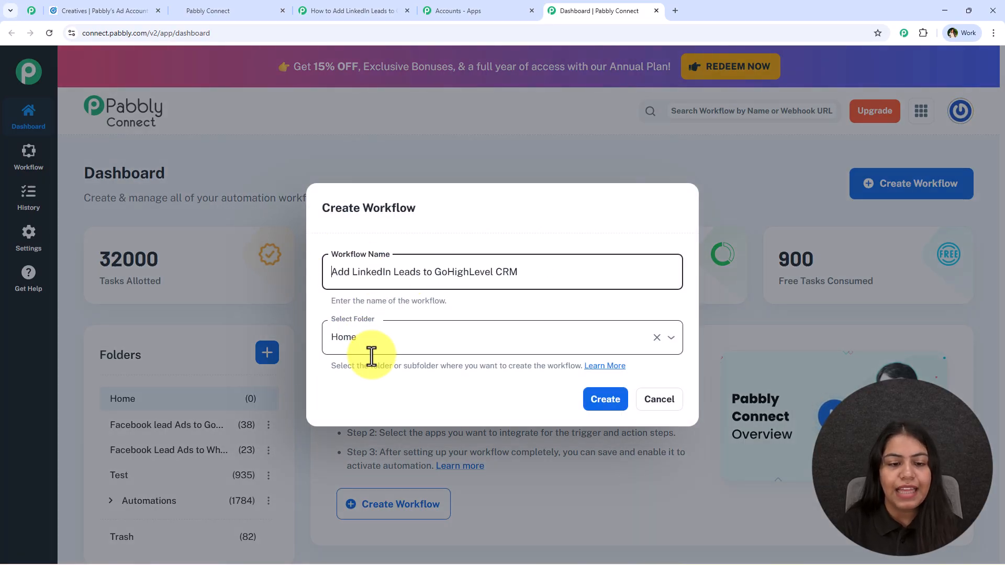
pyautogui.click(386, 467)
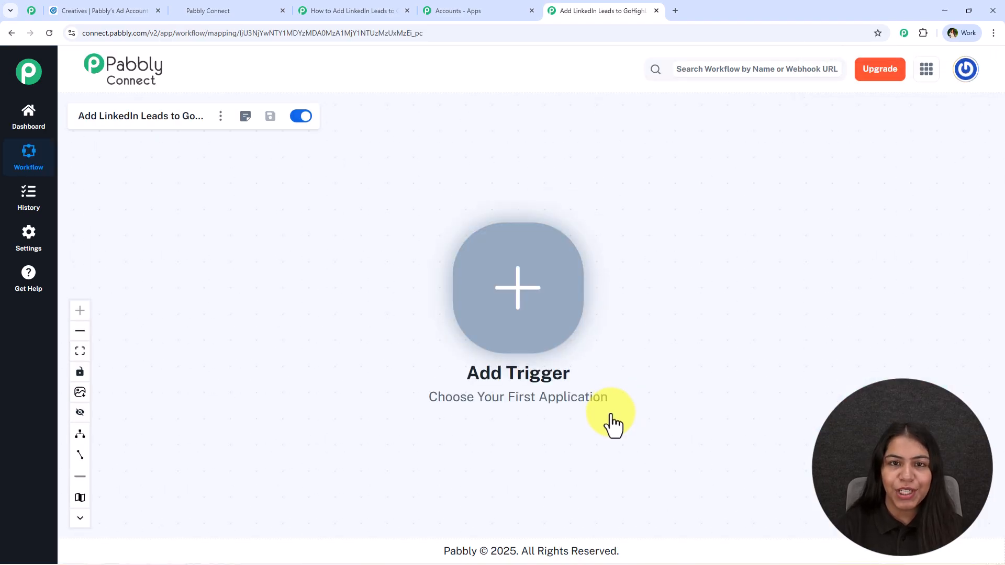
# - Add LinkedIn as the workflow's trigger app with Lead Notifications as the app event
pyautogui.moveTo(816, 433); pyautogui.dragTo(554, 436)
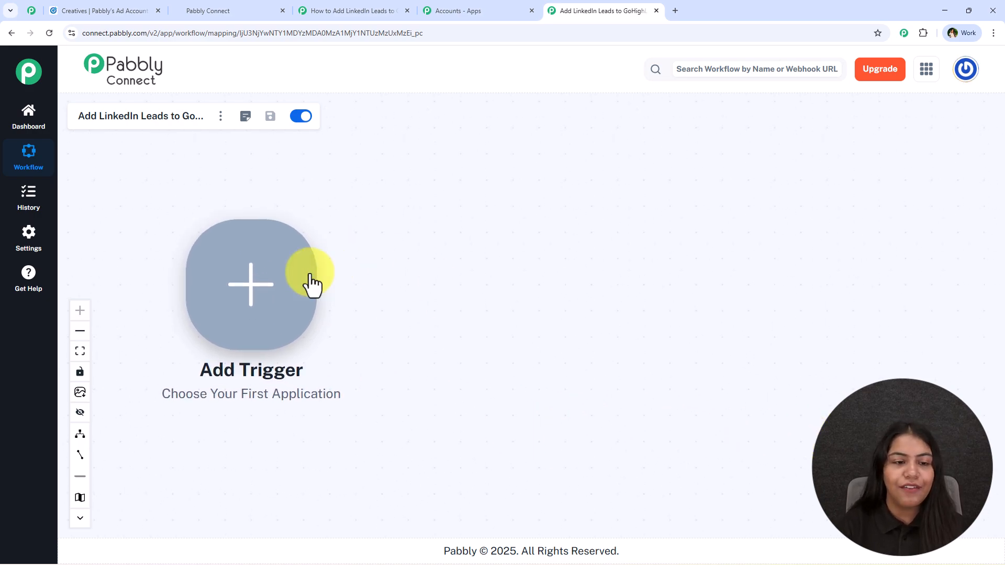
pyautogui.rightClick(288, 268)
pyautogui.click(572, 318)
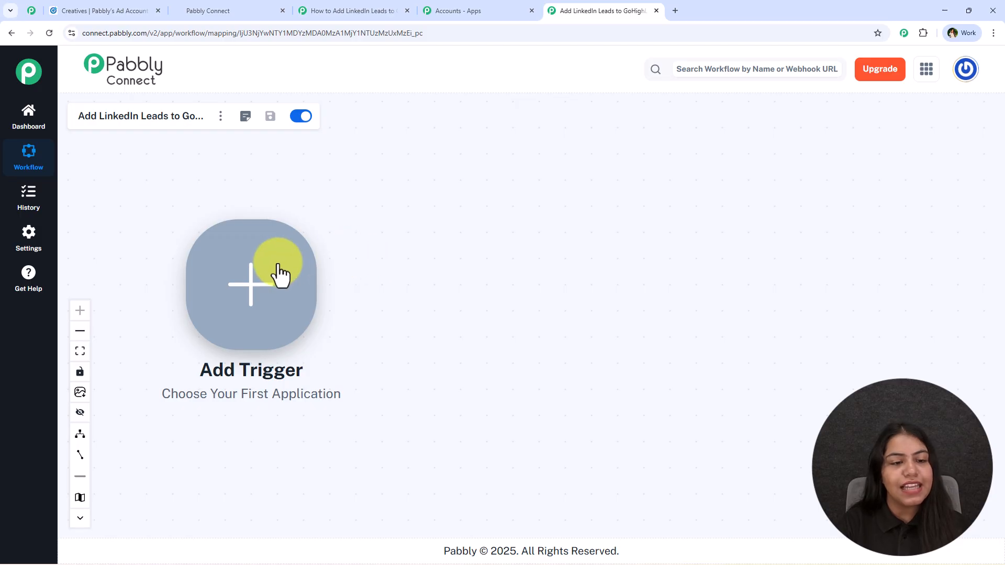
pyautogui.click(270, 286)
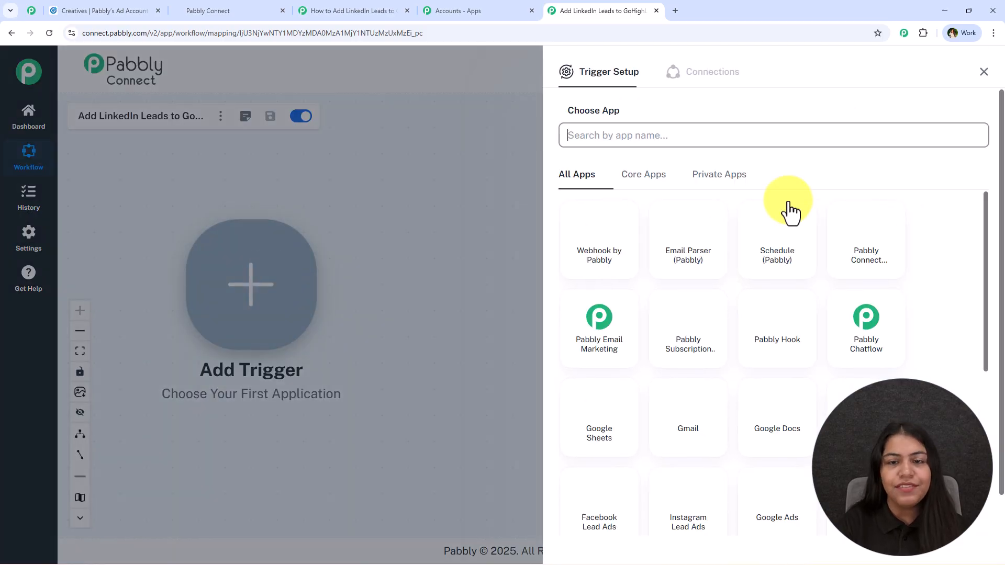
pyautogui.write('Linked')
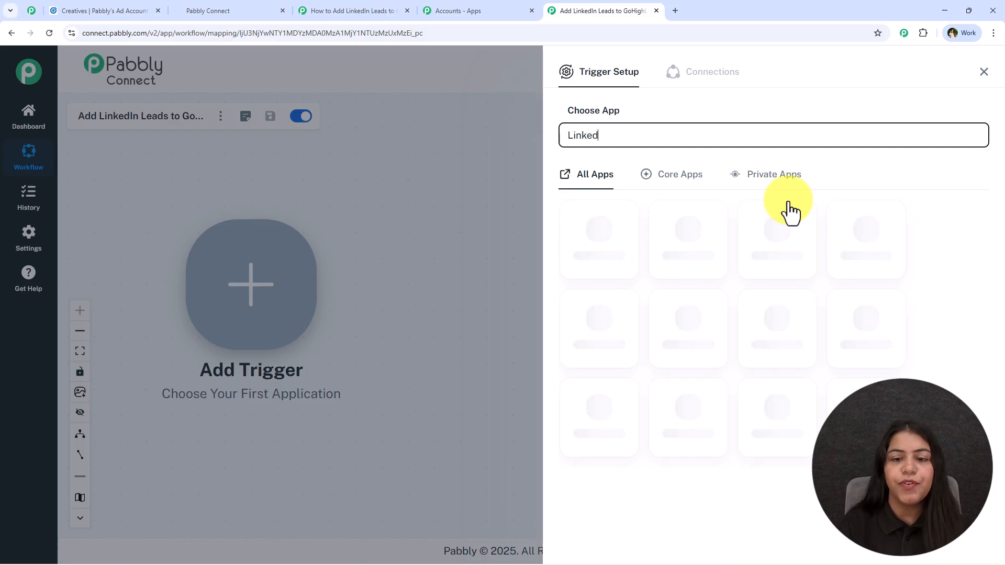
pyautogui.click(800, 263)
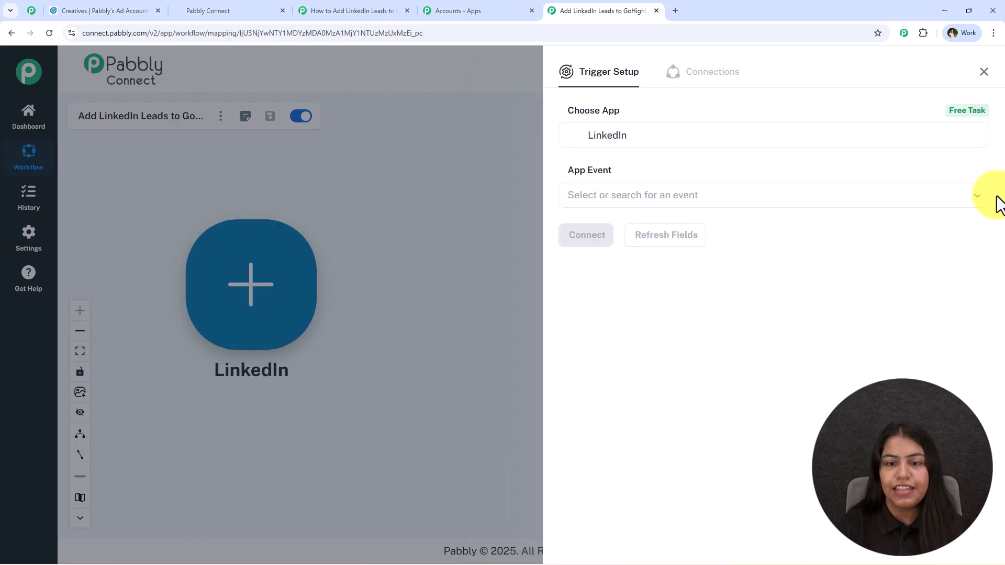
pyautogui.click(599, 191)
pyautogui.click(617, 242)
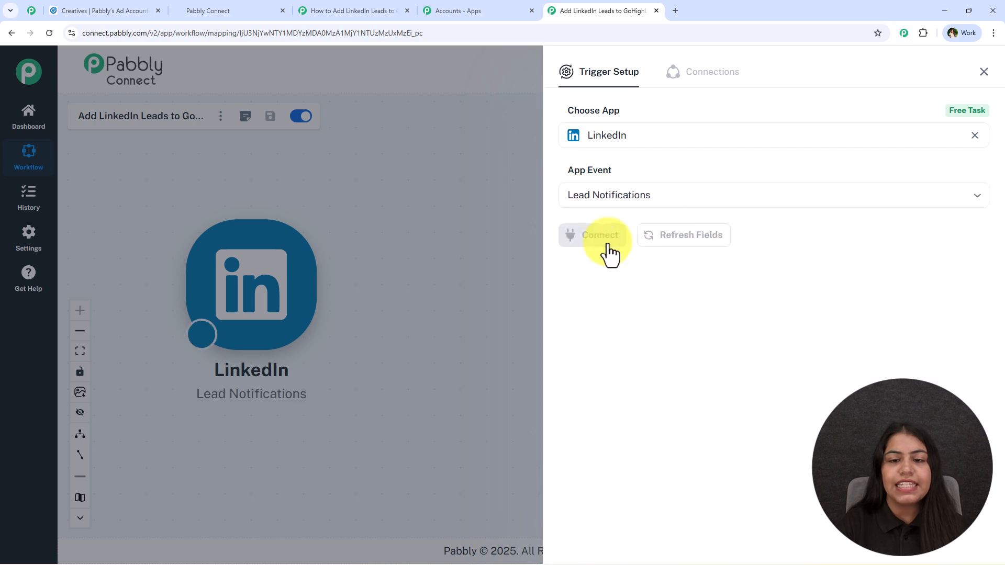
# - Add a new LinkedIn connection for the trigger and authorize it by signing in to the LinkedIn account
pyautogui.click(592, 238)
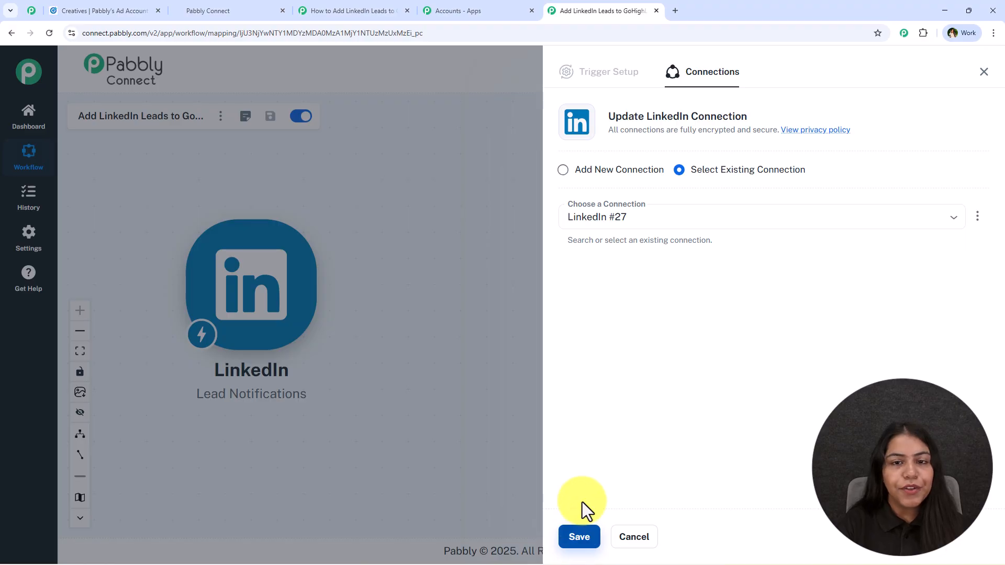
pyautogui.click(622, 172)
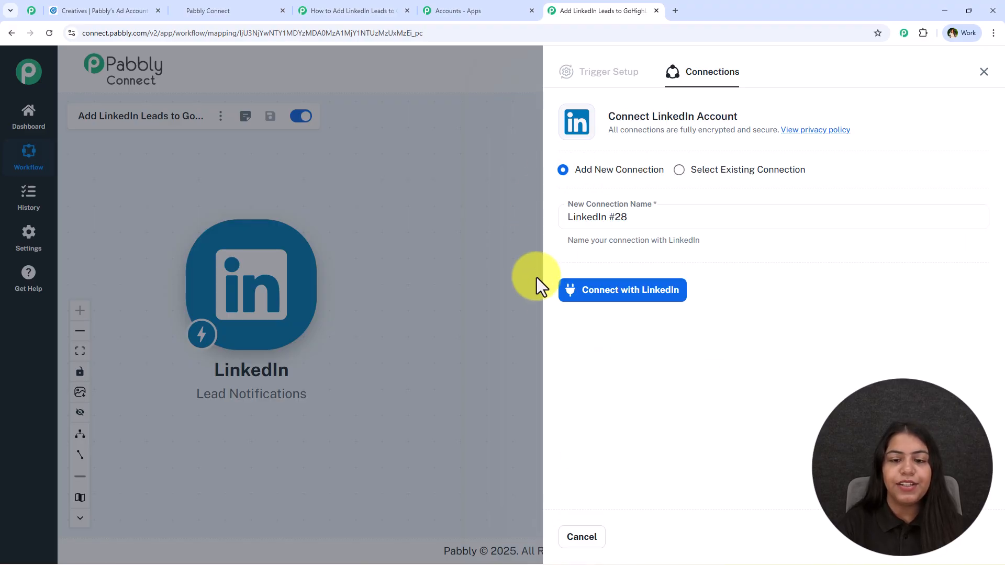
pyautogui.click(603, 294)
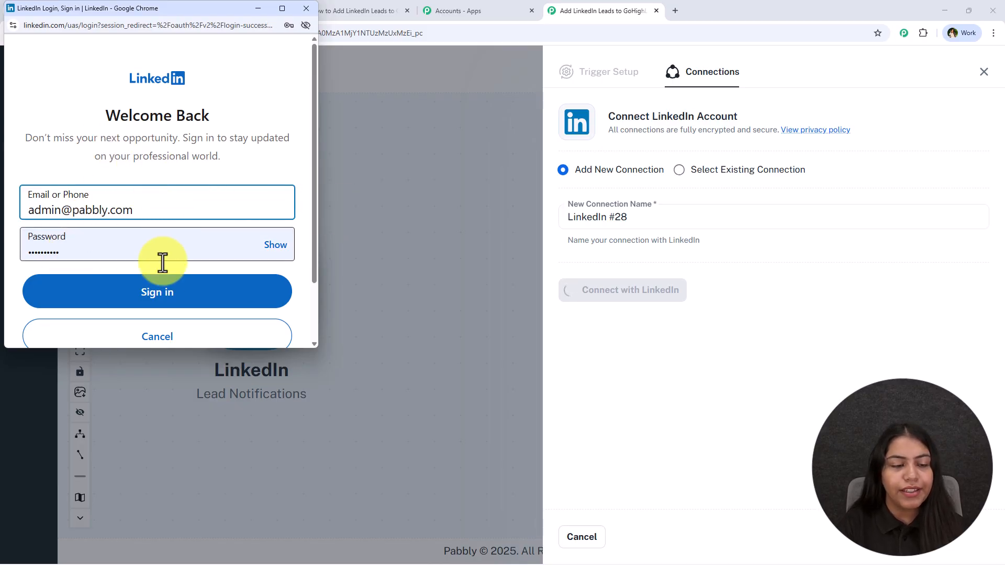
pyautogui.click(161, 294)
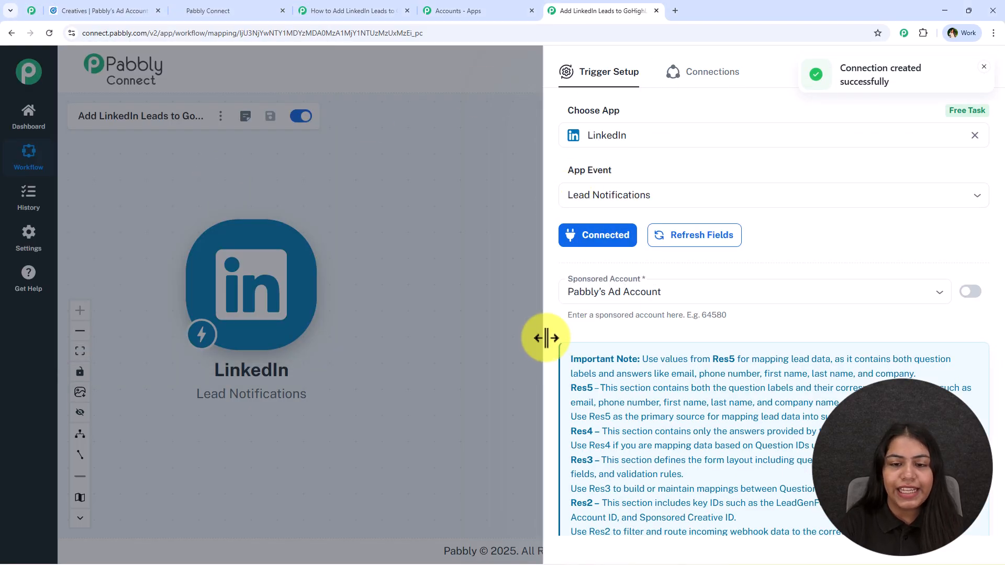
# - Check which sponsored accounts are available for the LinkedIn Lead Notifications trigger
pyautogui.click(649, 292)
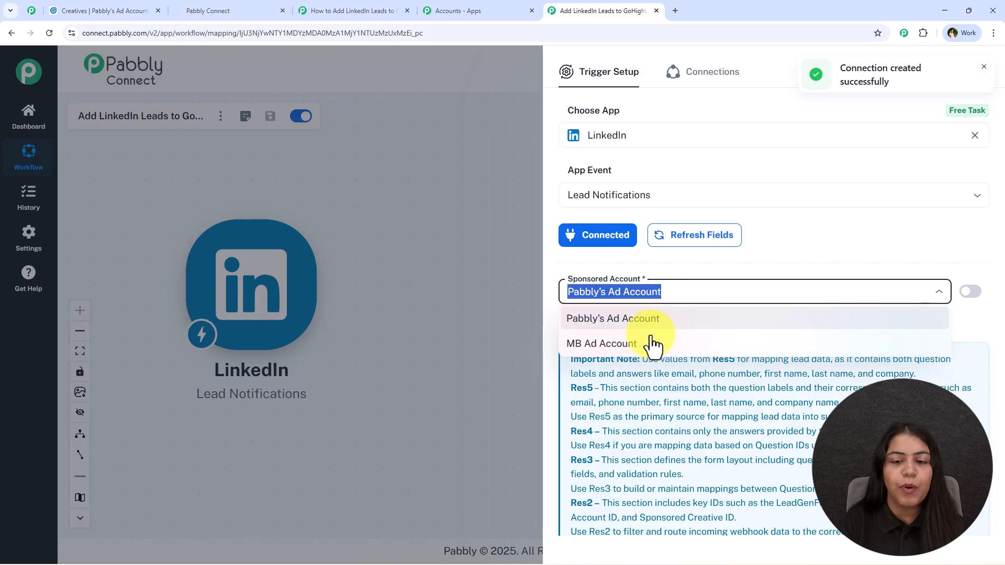
pyautogui.click(671, 274)
pyautogui.click(659, 291)
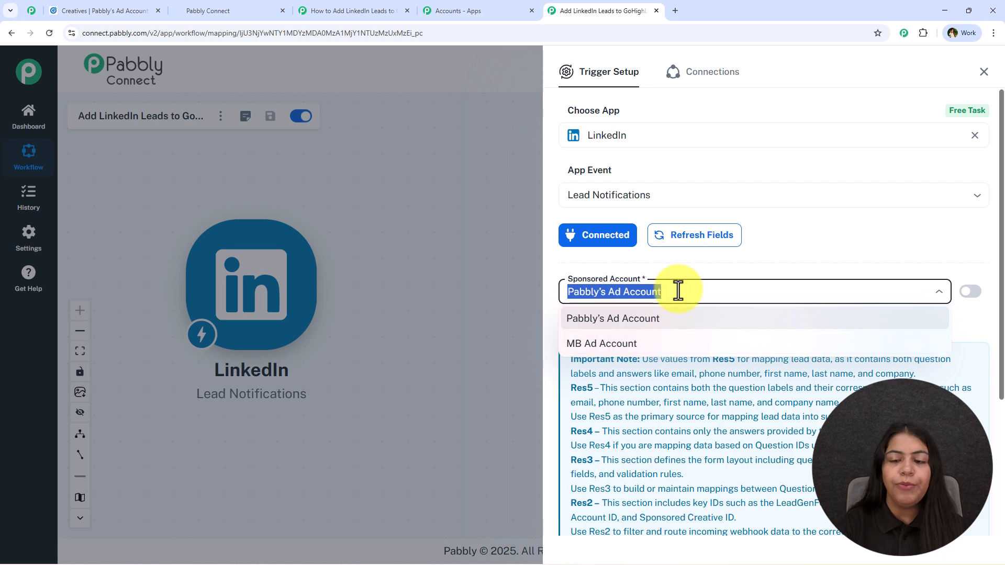
pyautogui.click(682, 274)
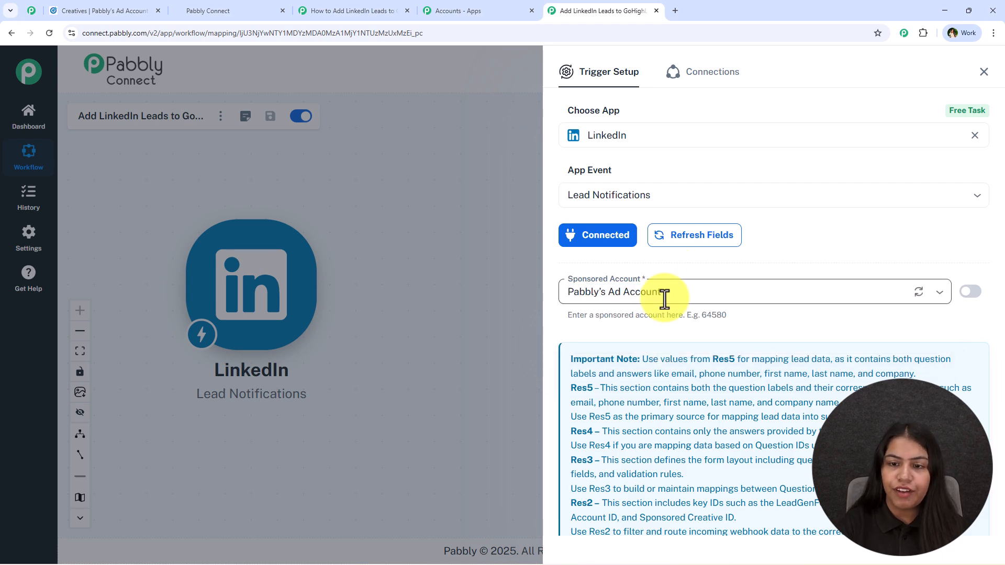
# - Refresh the trigger fields, select Pabbly's Ad Account as the sponsored account, and start waiting for the webhook response
pyautogui.click(672, 242)
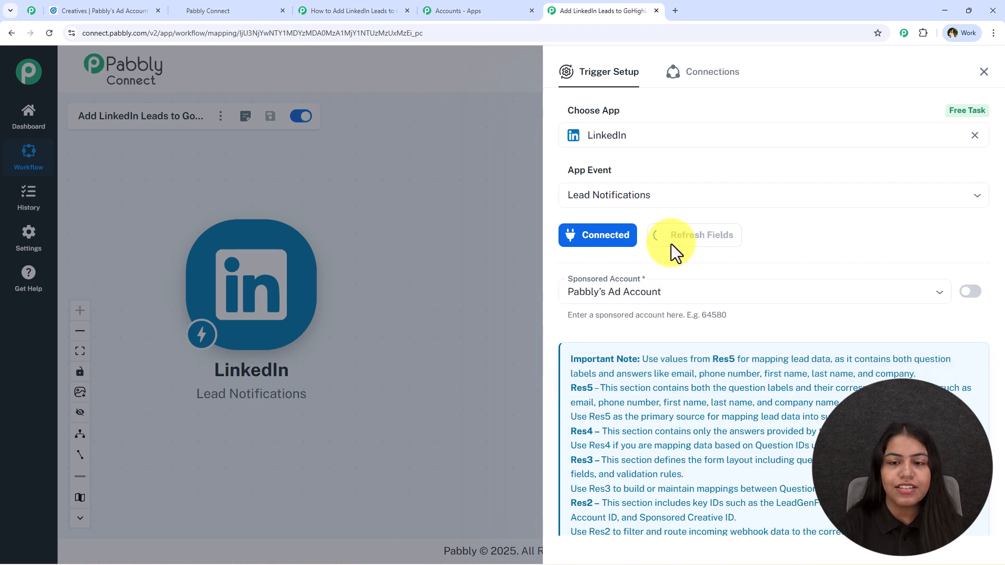
pyautogui.click(713, 297)
pyautogui.click(654, 321)
pyautogui.middleClick(659, 269)
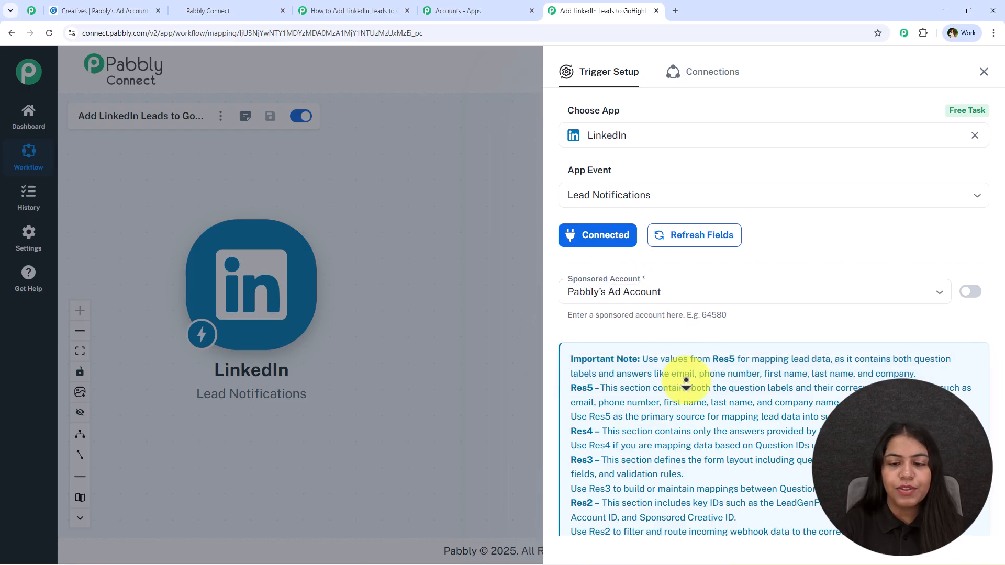
pyautogui.scroll(-4, 670, 419)
pyautogui.click(649, 479)
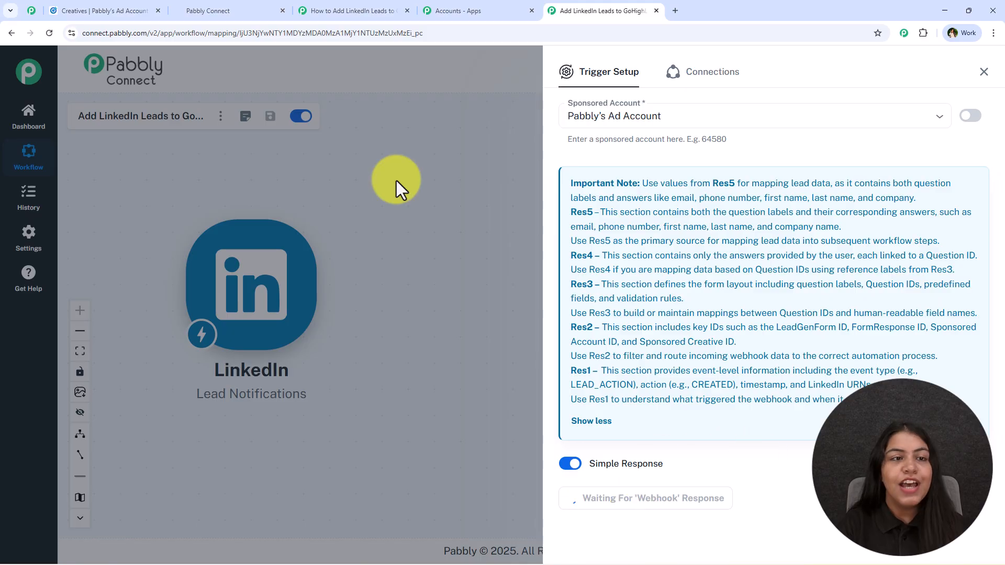
# - Switch to LinkedIn Campaign Manager, preview the Pabbly ad as a feed post, and open its Apply Now lead form
pyautogui.click(241, 8)
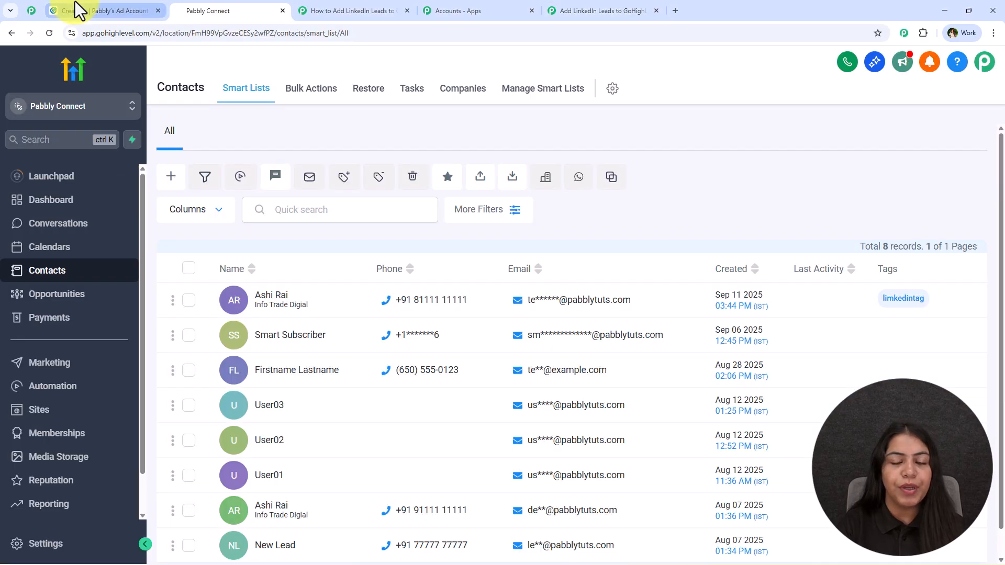
pyautogui.click(75, 7)
pyautogui.click(337, 327)
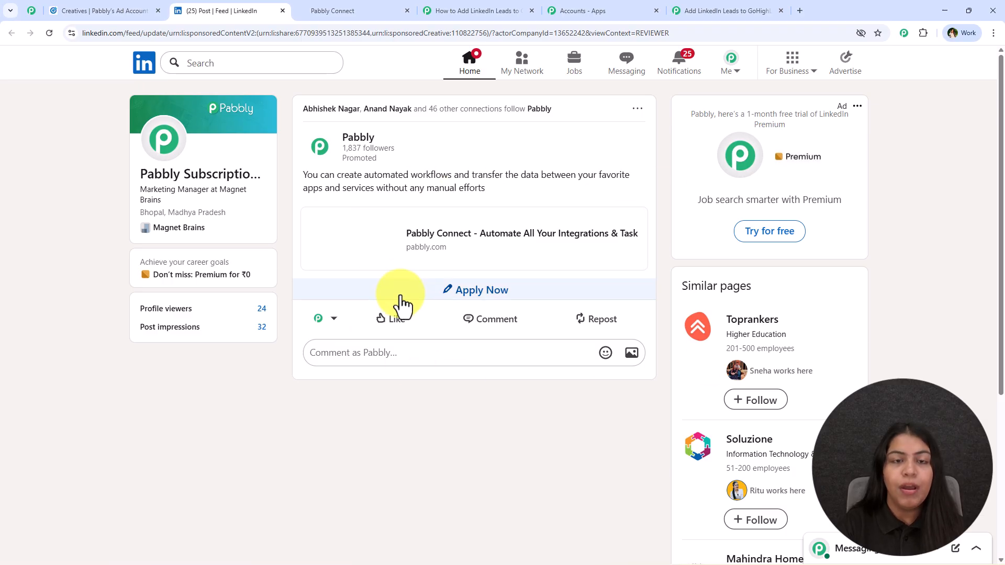
pyautogui.click(677, 4)
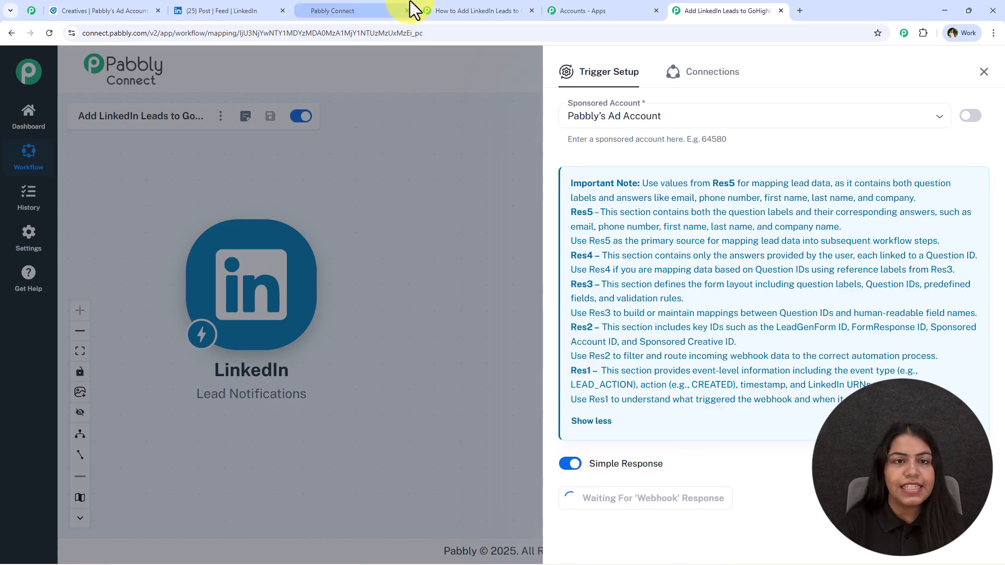
pyautogui.click(221, 6)
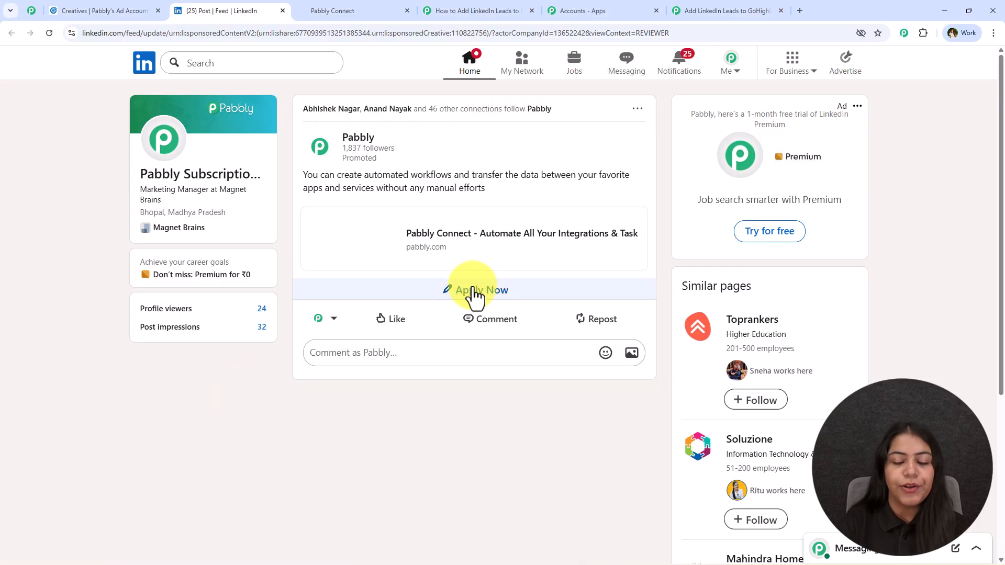
pyautogui.click(455, 294)
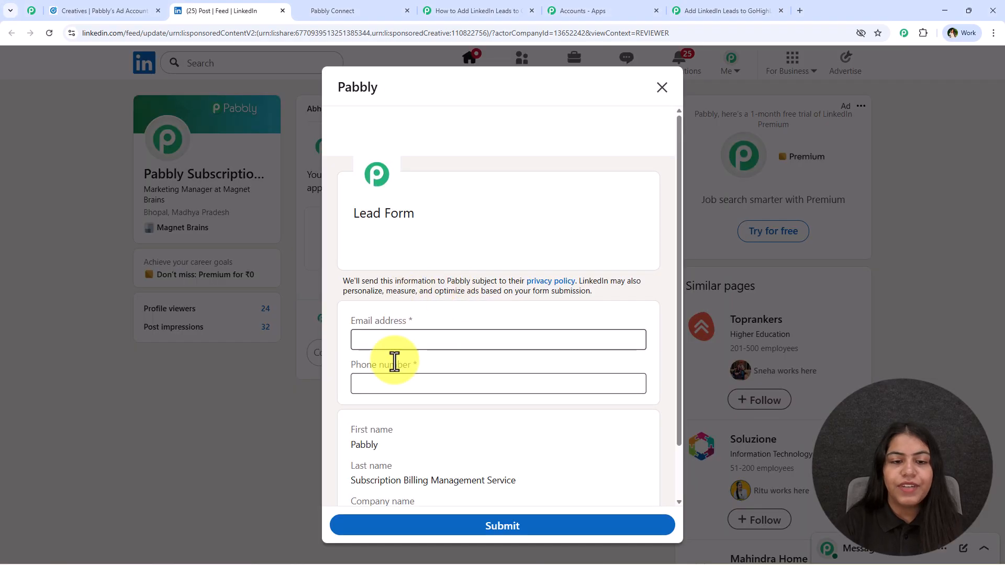
# - Examine the lead form's email address, phone number, first name, last name and company name fields
pyautogui.scroll(-2, 543, 304)
pyautogui.moveTo(438, 266); pyautogui.dragTo(441, 266)
pyautogui.moveTo(342, 310); pyautogui.dragTo(525, 309)
pyautogui.click(525, 310)
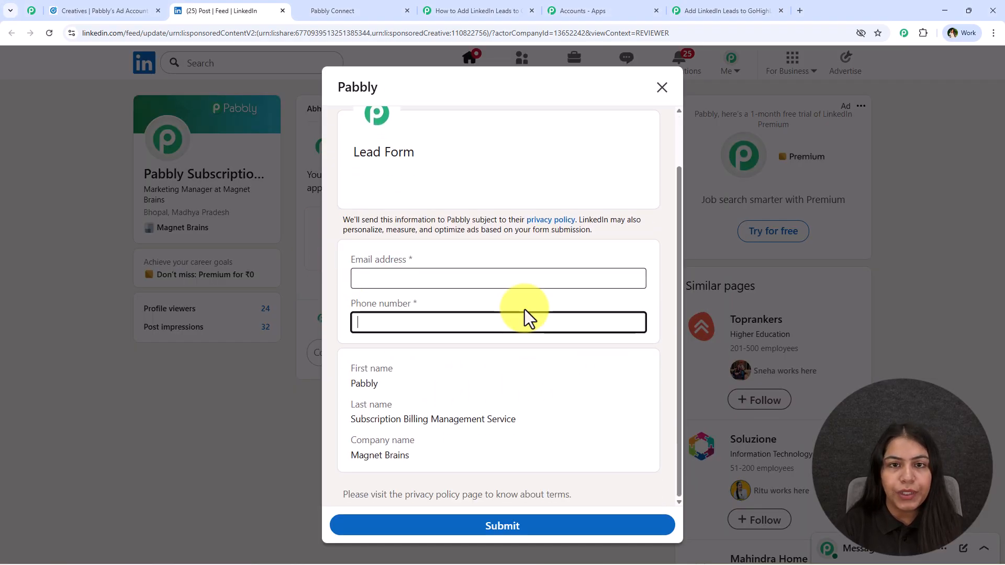
pyautogui.moveTo(349, 372); pyautogui.dragTo(403, 456)
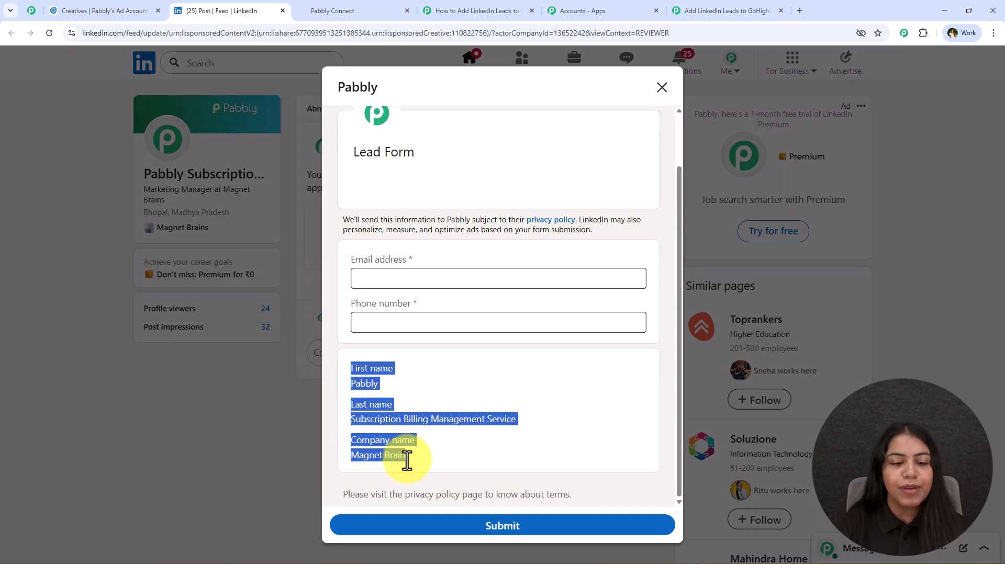
pyautogui.click(348, 406)
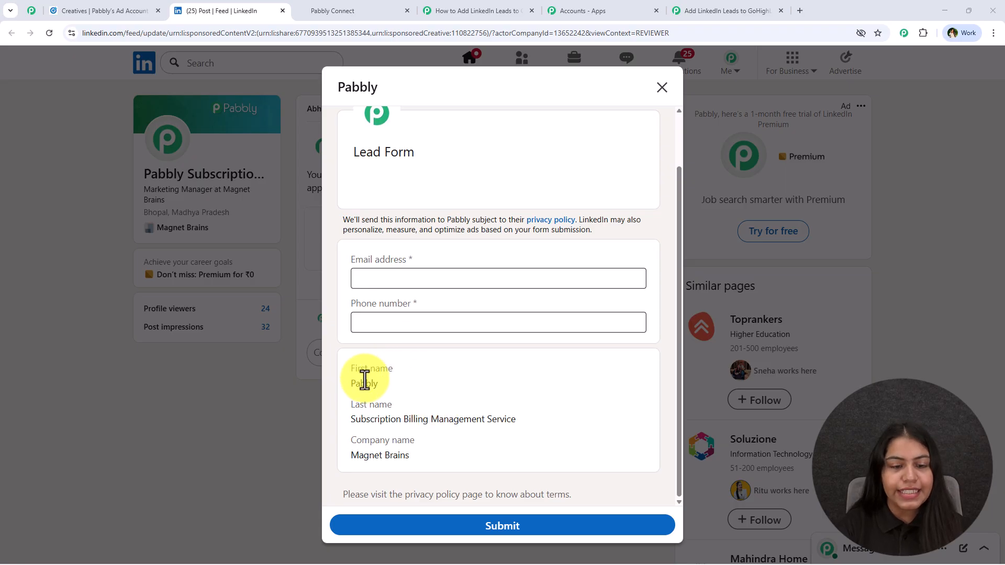
pyautogui.tripleClick(349, 367)
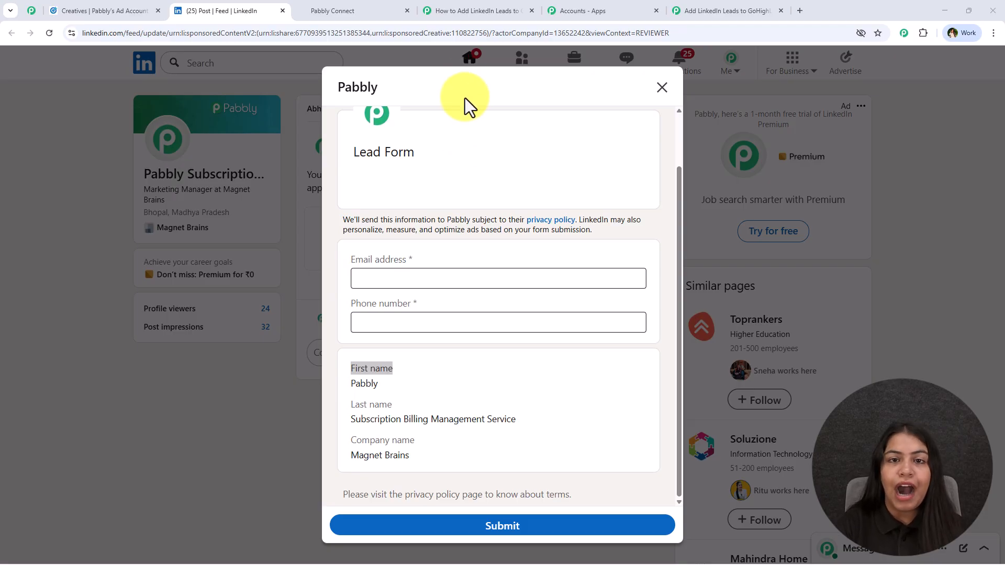
pyautogui.click(488, 358)
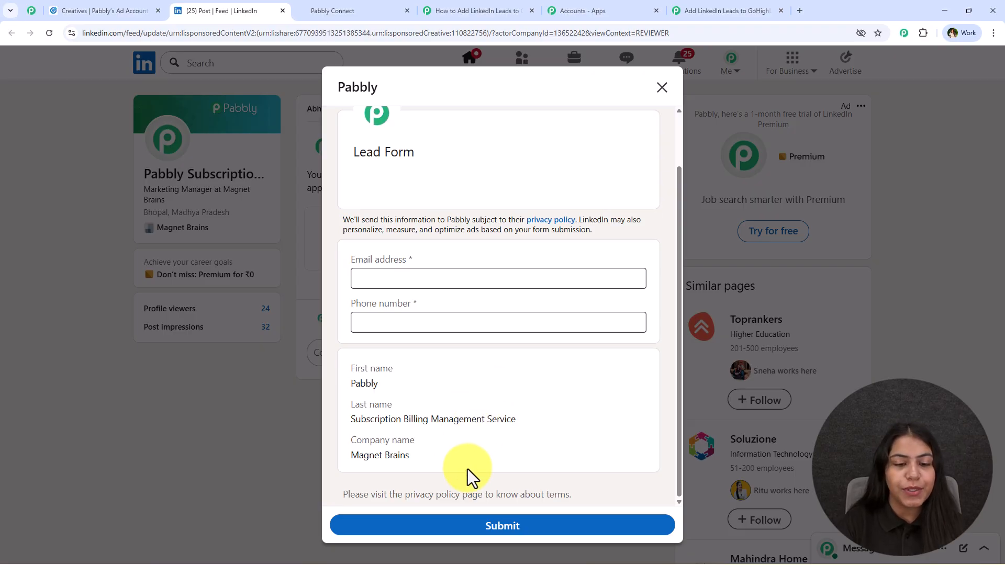
pyautogui.moveTo(452, 451); pyautogui.dragTo(475, 452)
pyautogui.click(350, 366)
pyautogui.click(475, 456)
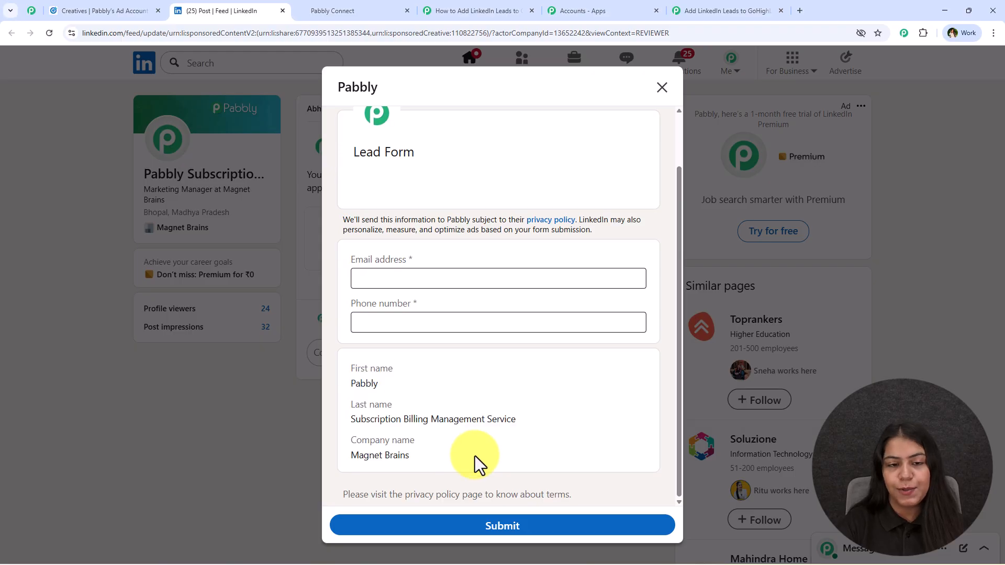
pyautogui.moveTo(357, 257); pyautogui.dragTo(416, 274)
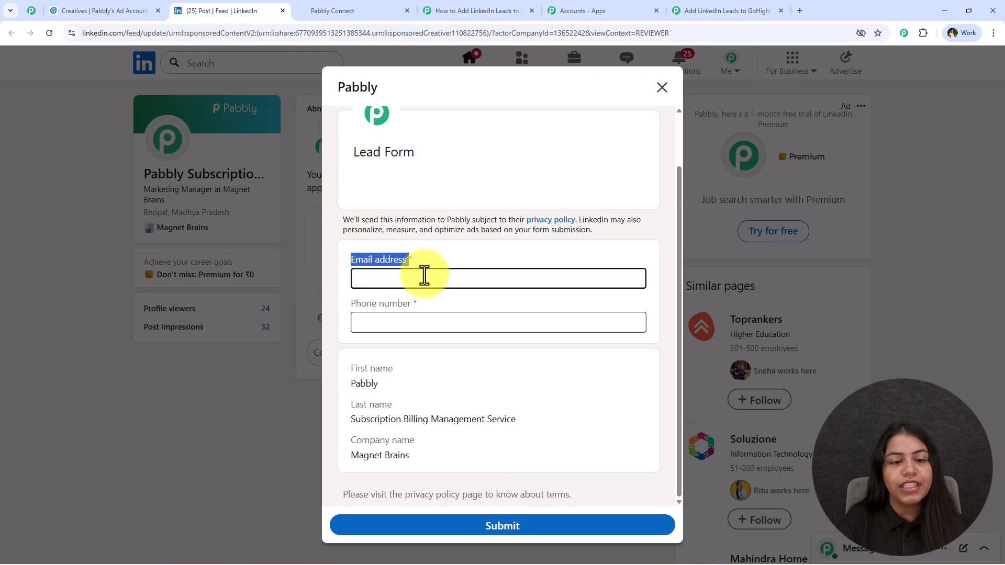
pyautogui.moveTo(345, 301); pyautogui.dragTo(522, 303)
# - Fill in the lead form with a test email address and phone number, and submit it
pyautogui.click(503, 287)
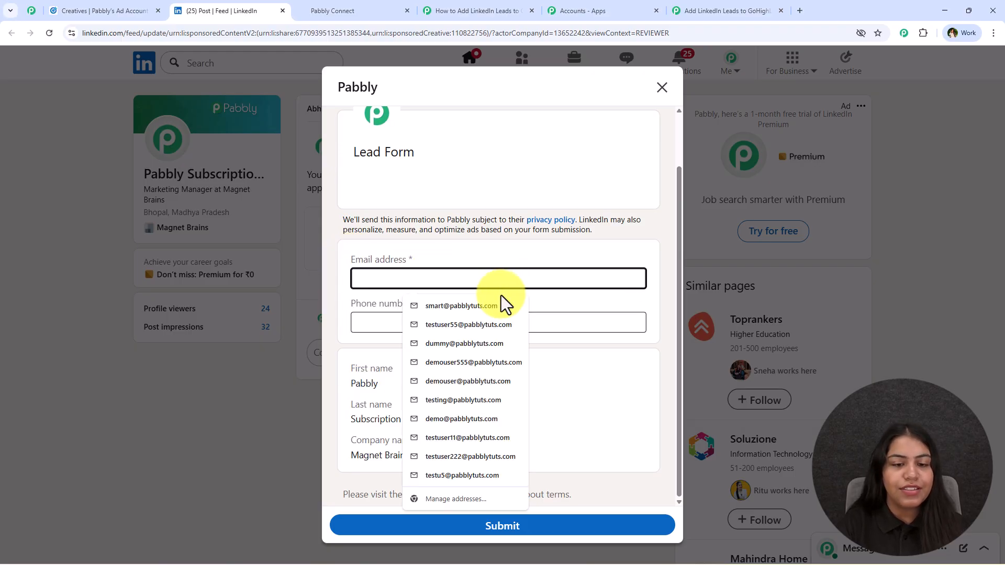
pyautogui.click(472, 325)
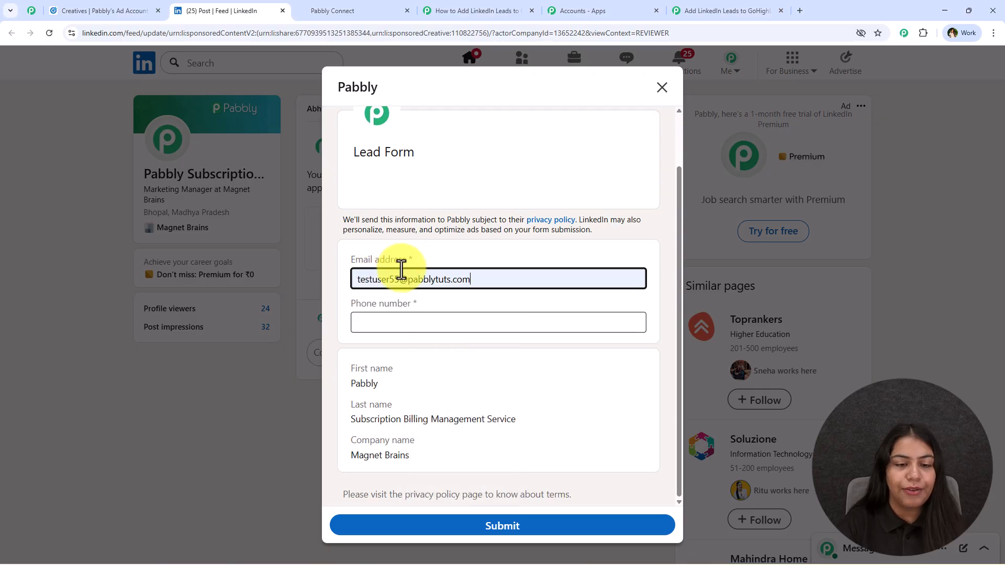
pyautogui.click(496, 322)
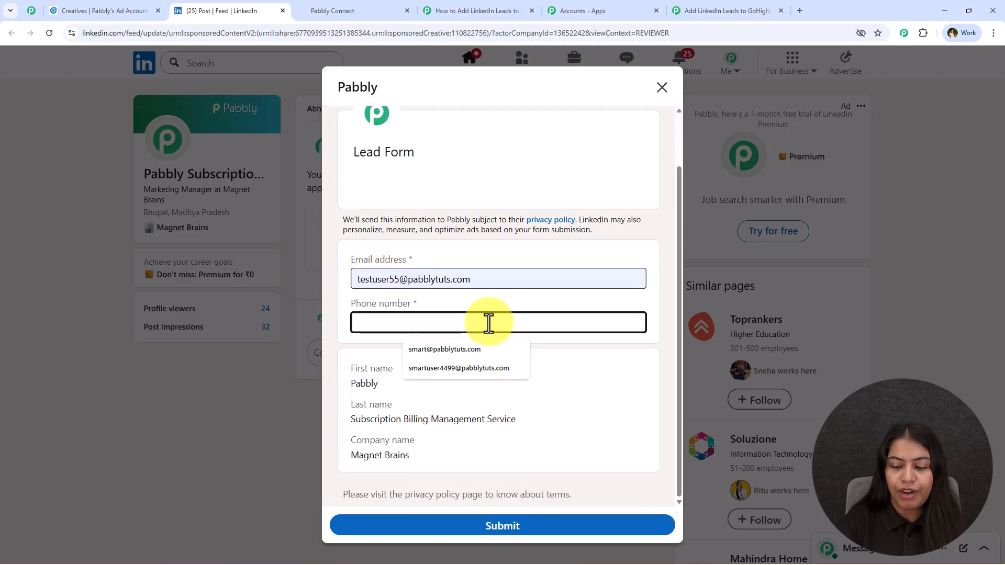
pyautogui.write('898999')
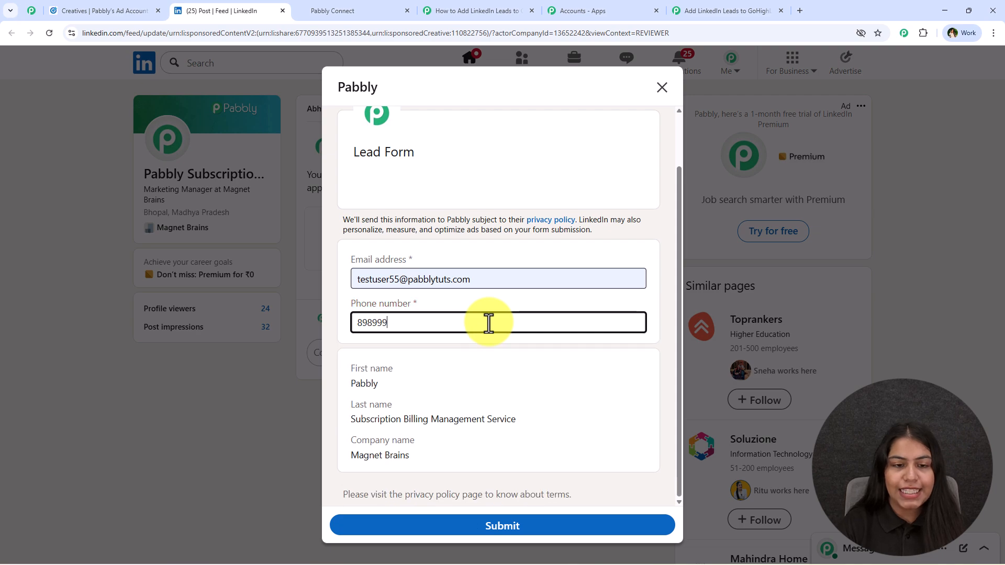
pyautogui.write('99999')
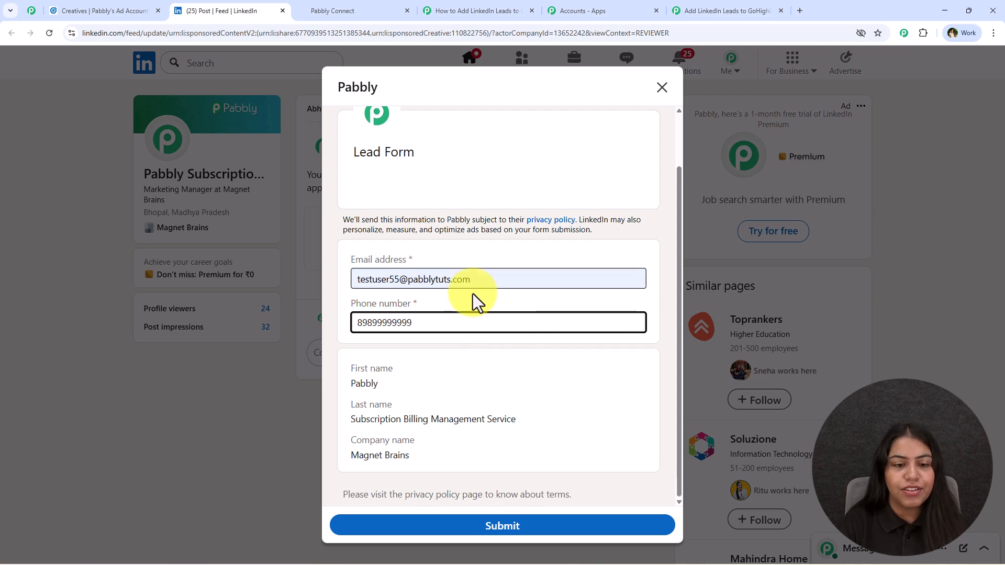
pyautogui.click(544, 527)
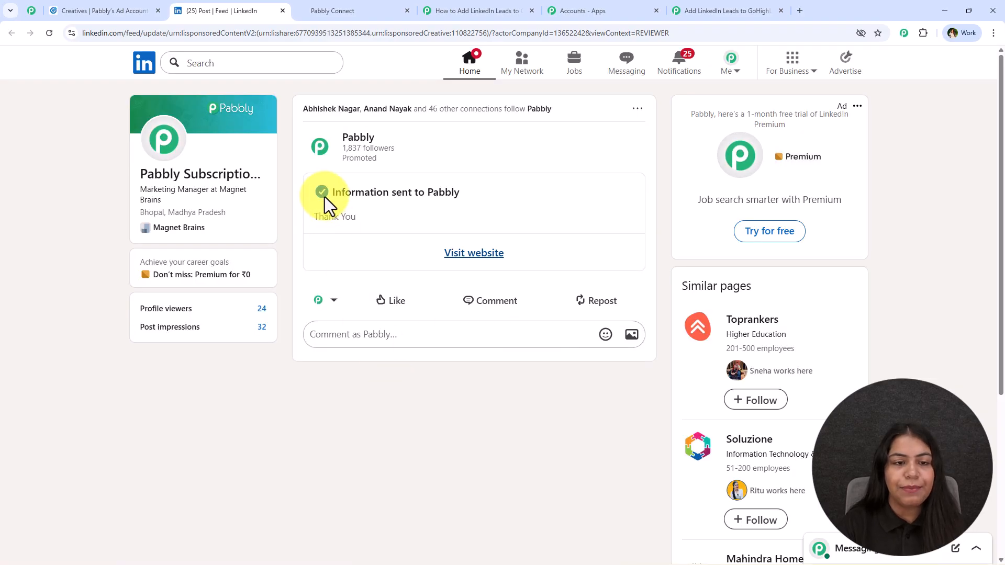
pyautogui.moveTo(331, 193); pyautogui.dragTo(479, 202)
pyautogui.click(478, 202)
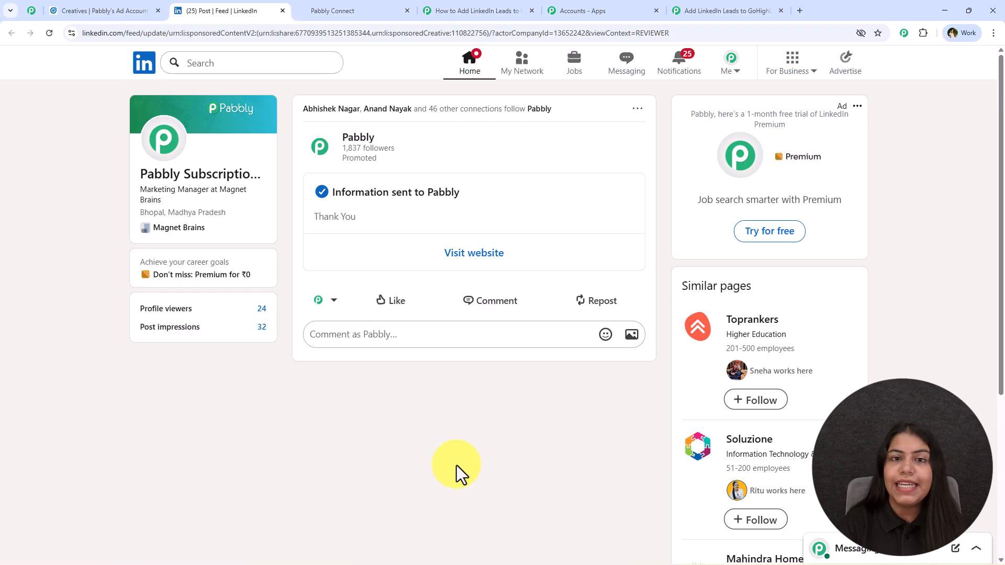
# - Switch back to the Pabbly Connect workflow and review the captured response's email, phone number, first name, last name and company name
pyautogui.click(736, 10)
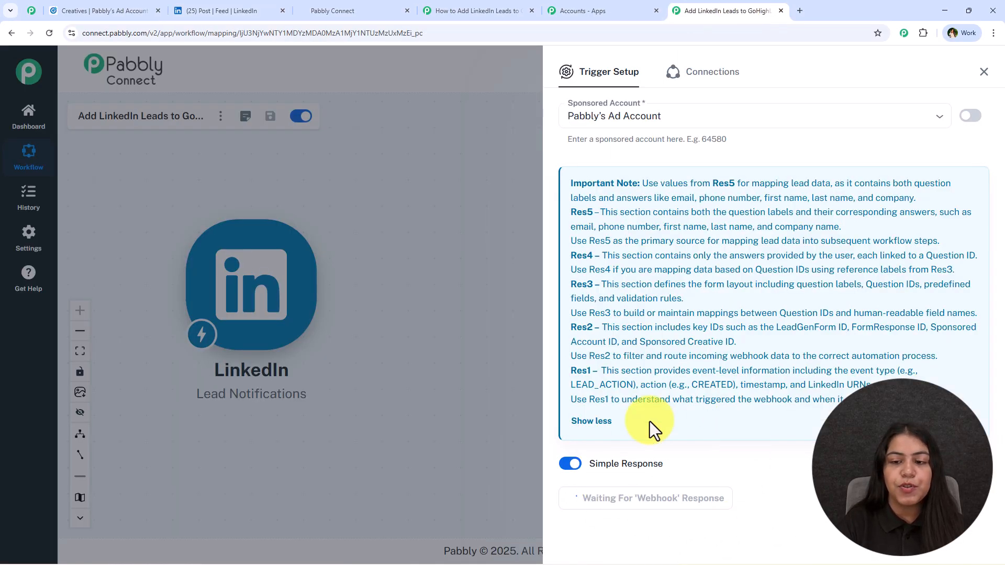
pyautogui.click(335, 11)
pyautogui.click(231, 10)
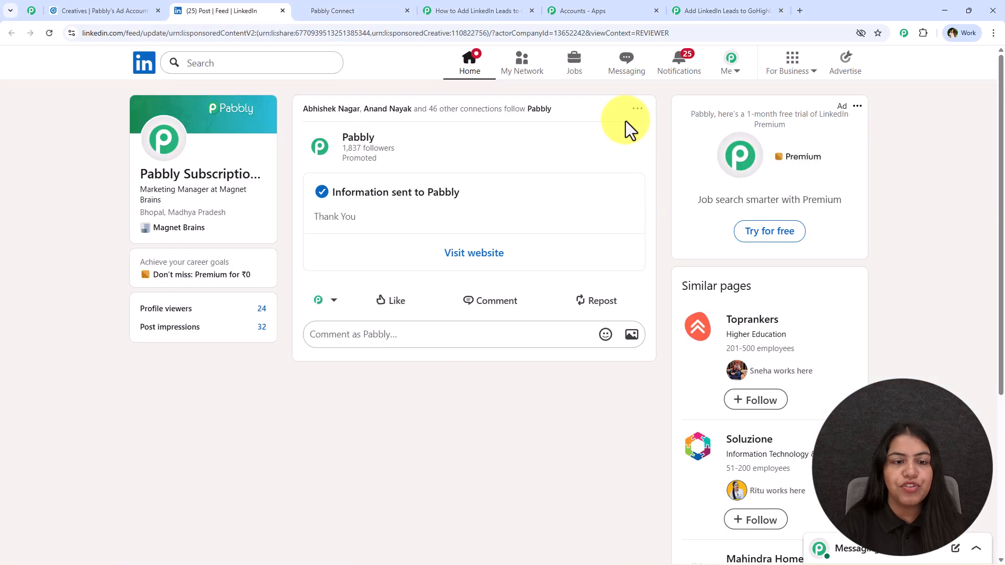
pyautogui.click(690, 9)
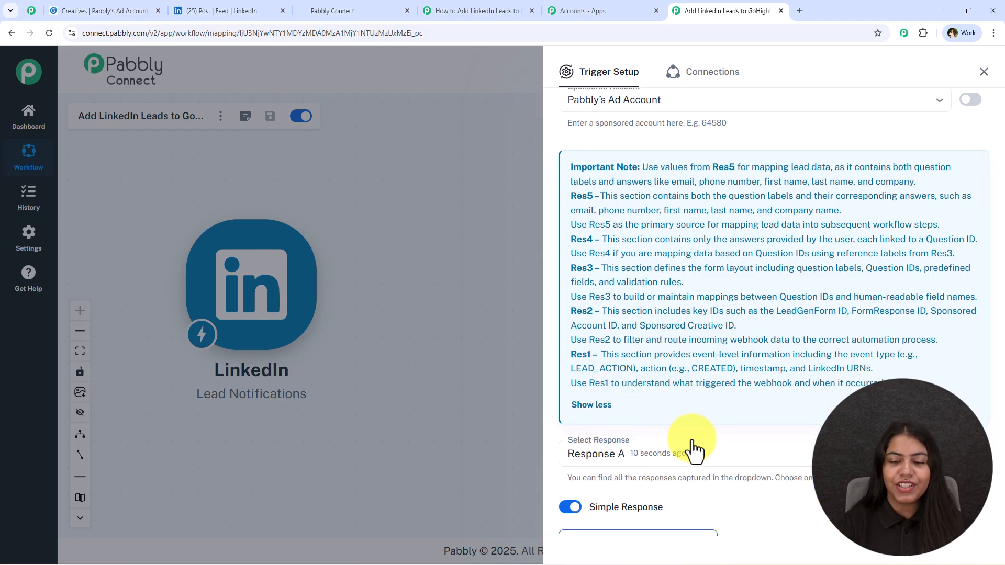
pyautogui.scroll(-3, 691, 450)
pyautogui.scroll(-3, 693, 438)
pyautogui.scroll(-3, 811, 347)
pyautogui.scroll(4, 838, 293)
pyautogui.scroll(-2, 864, 236)
pyautogui.moveTo(924, 252); pyautogui.dragTo(709, 272)
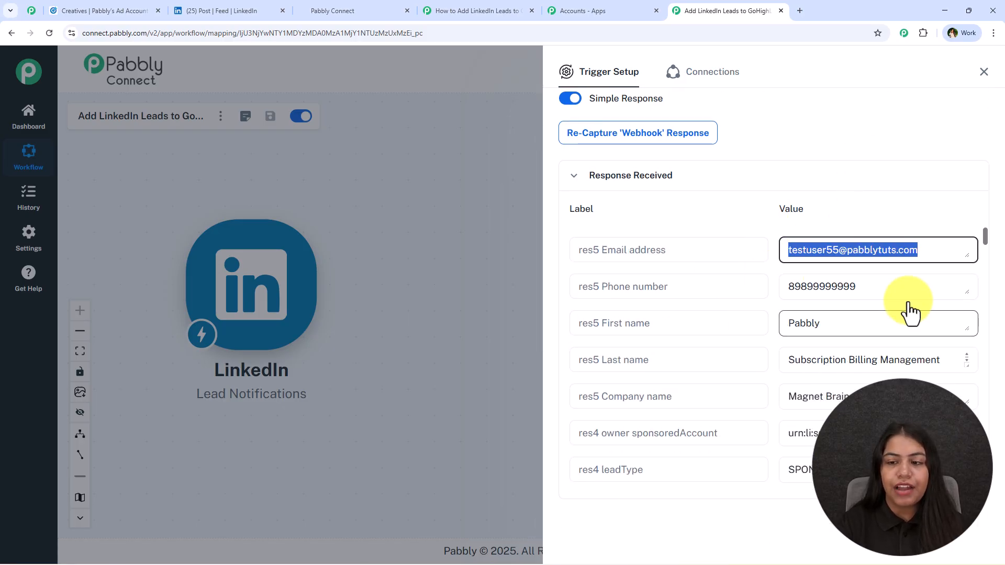
pyautogui.moveTo(890, 288); pyautogui.dragTo(652, 284)
pyautogui.doubleClick(833, 325)
pyautogui.moveTo(951, 353); pyautogui.dragTo(646, 354)
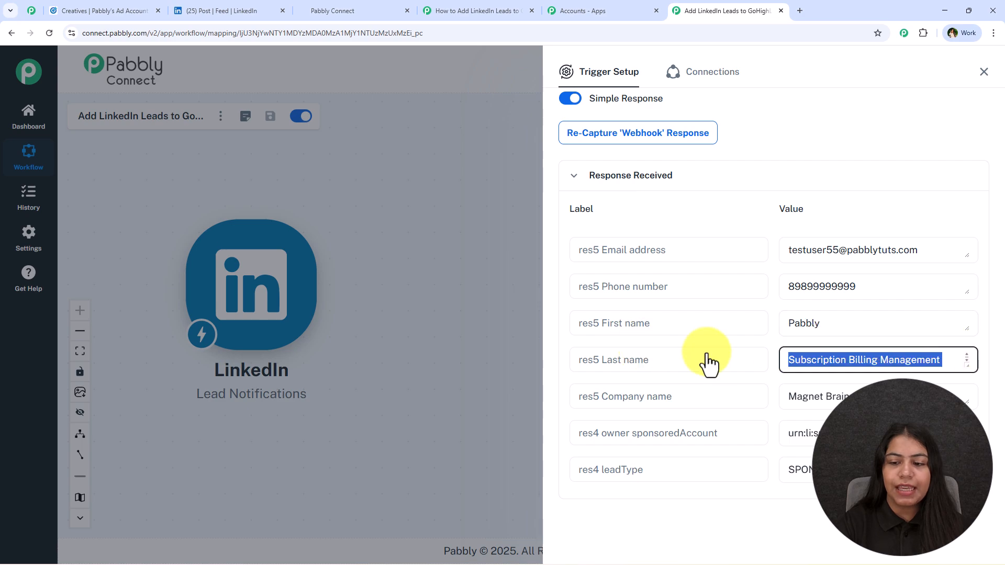
pyautogui.moveTo(869, 398); pyautogui.dragTo(754, 386)
pyautogui.click(773, 369)
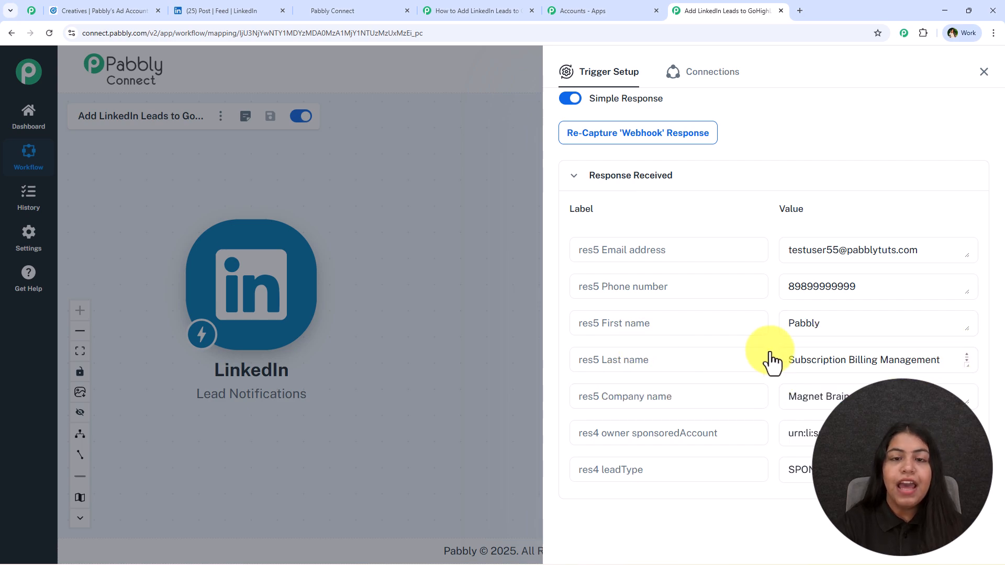
# - Check the contacts list in GoHighLevel, return to the Pabbly Connect workflow and close the trigger setup
pyautogui.click(361, 11)
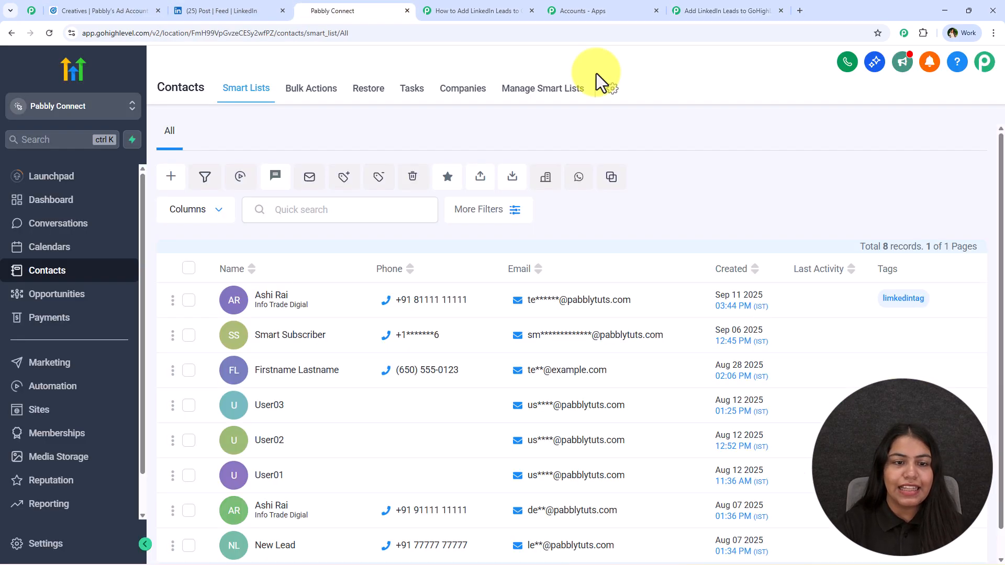
pyautogui.click(708, 11)
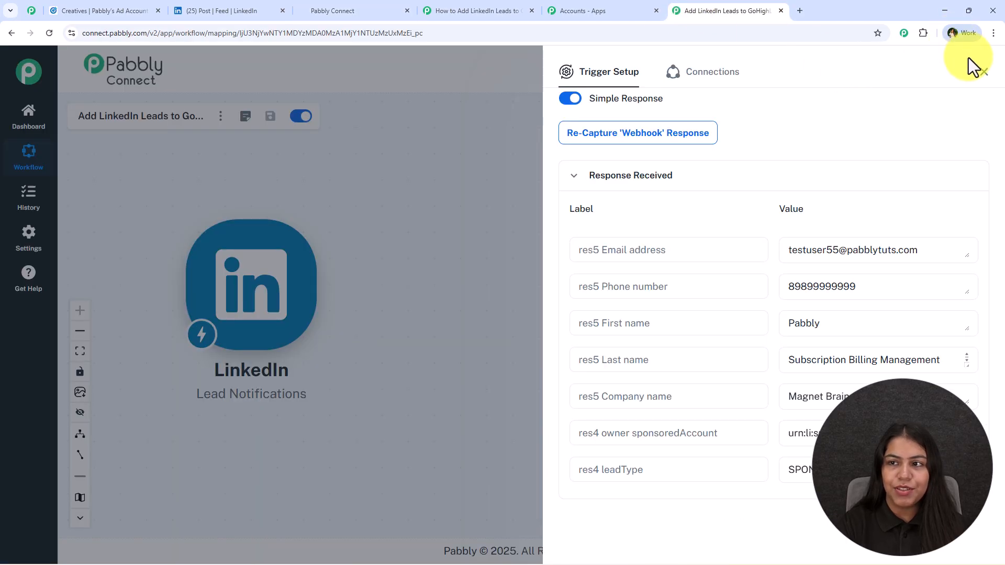
pyautogui.click(973, 73)
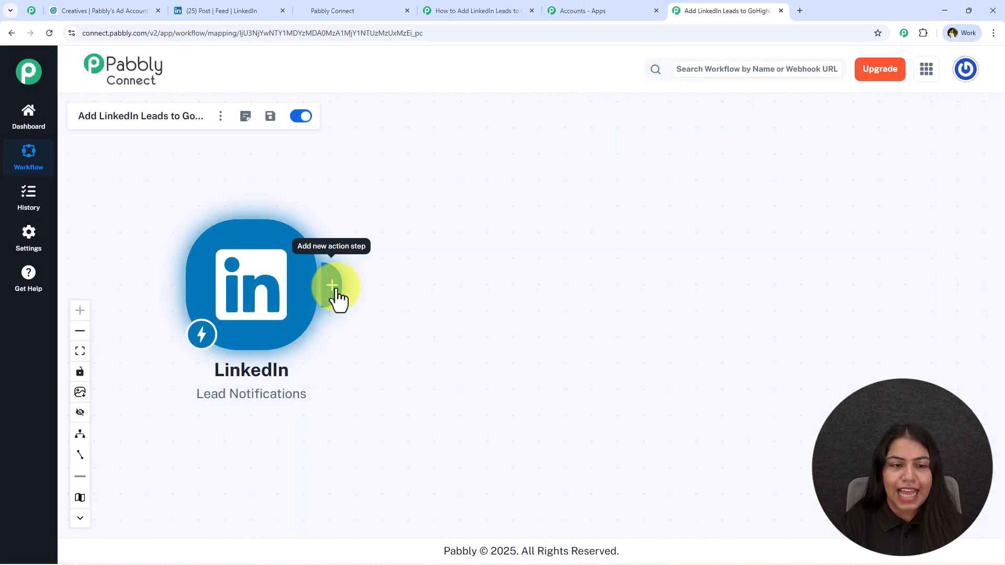
# - Add an action step after the LinkedIn trigger using the LeadConnector V2 app
pyautogui.click(338, 296)
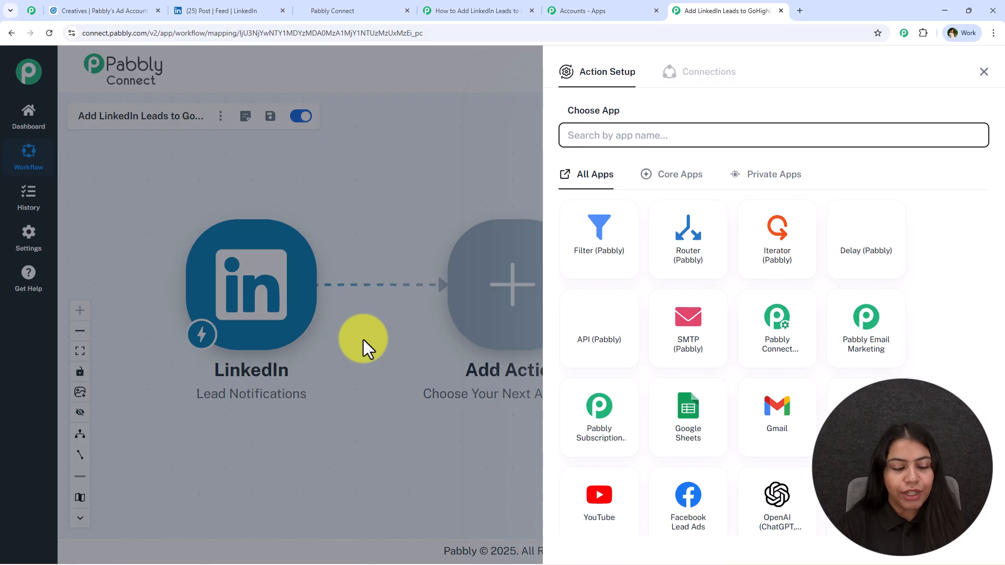
pyautogui.write('Lead')
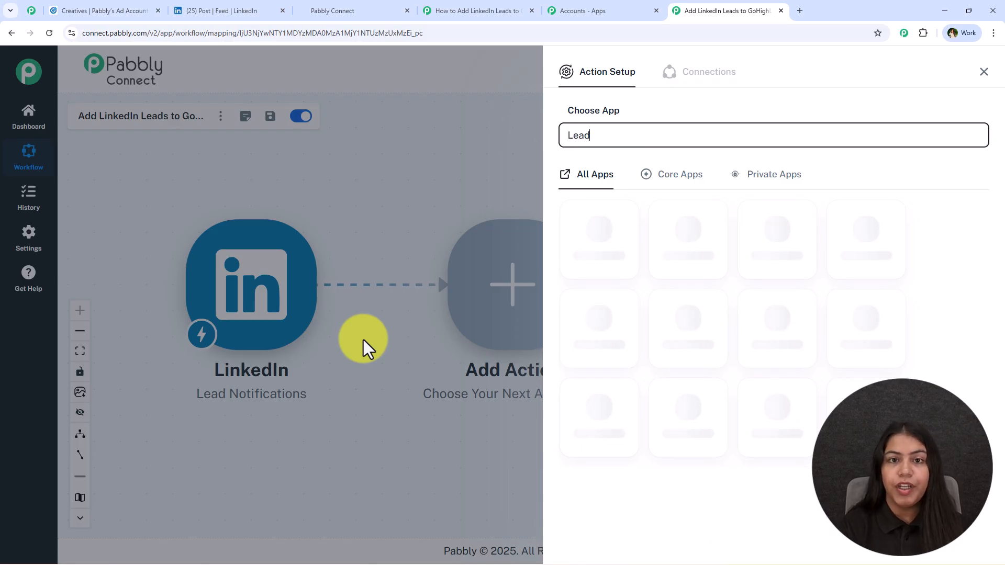
pyautogui.write('sc')
pyautogui.press('BackSpace')
pyautogui.press('BackSpace')
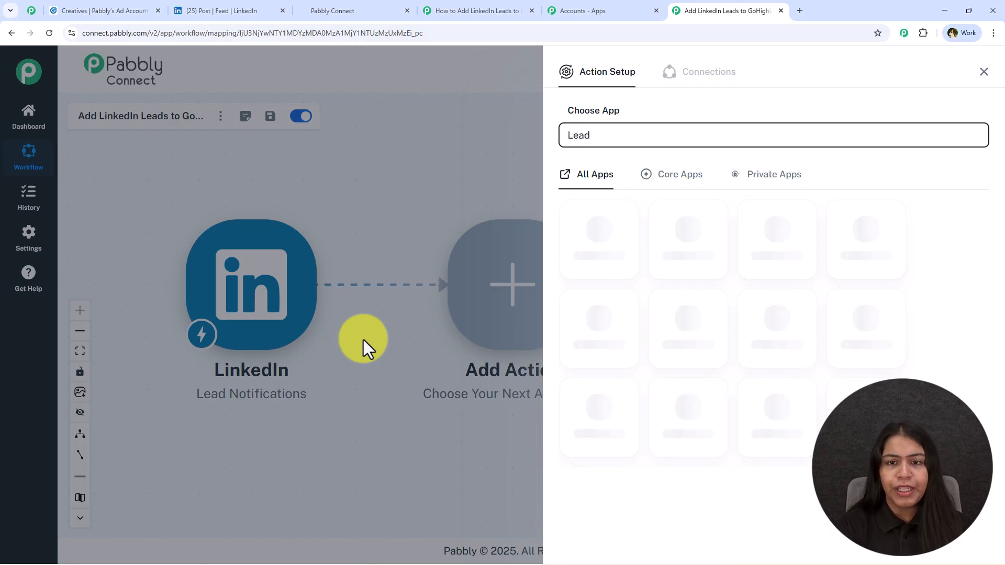
pyautogui.write('Co')
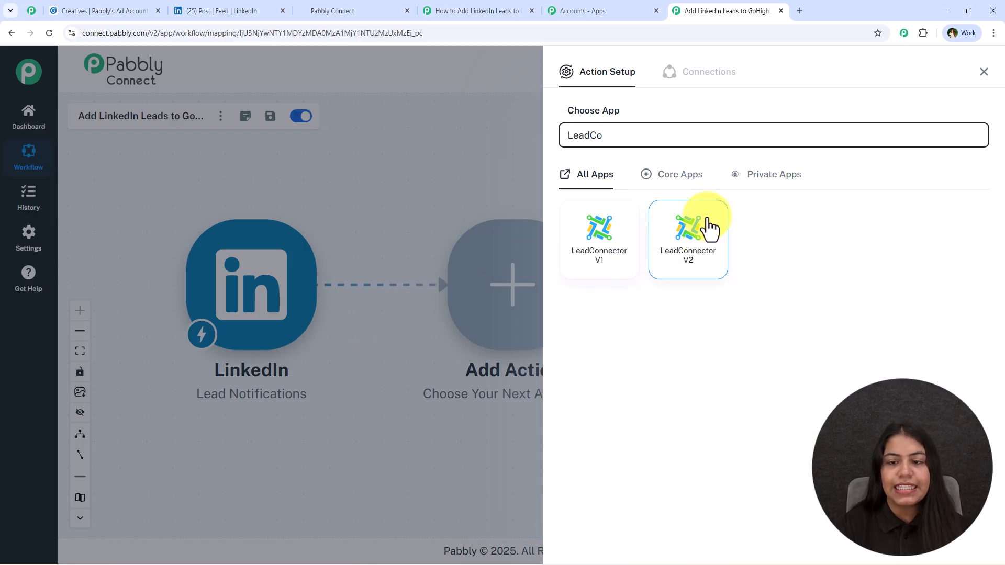
pyautogui.click(704, 227)
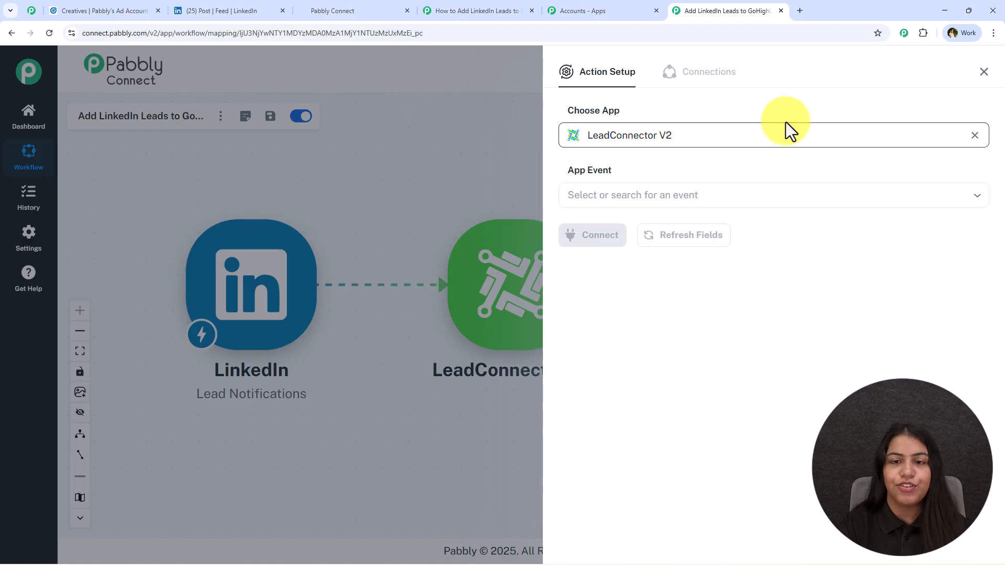
# - Set the action event to Create Contact and start connecting a new LeadConnector V2 account
pyautogui.click(784, 186)
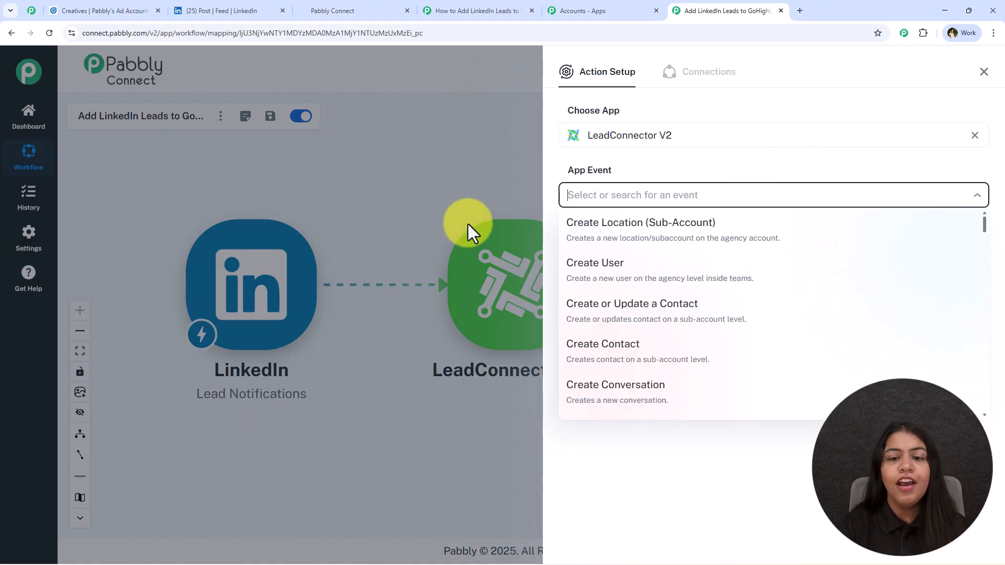
pyautogui.click(731, 364)
pyautogui.click(607, 235)
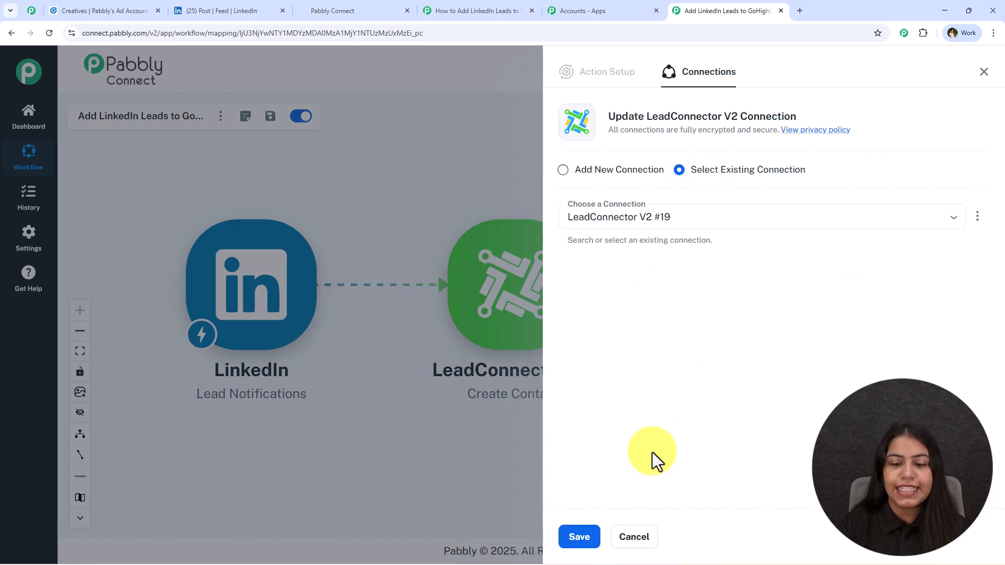
pyautogui.click(631, 169)
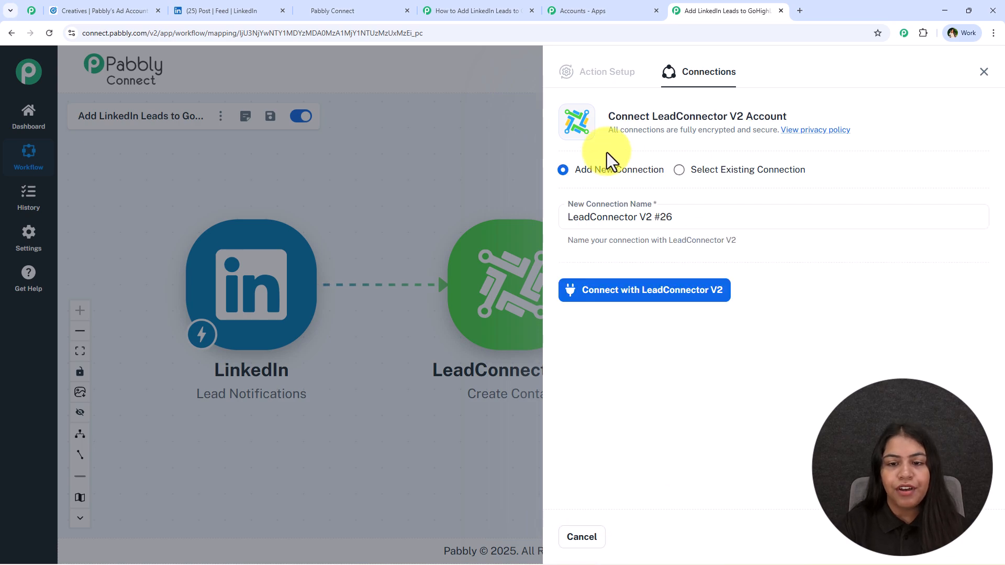
pyautogui.click(623, 300)
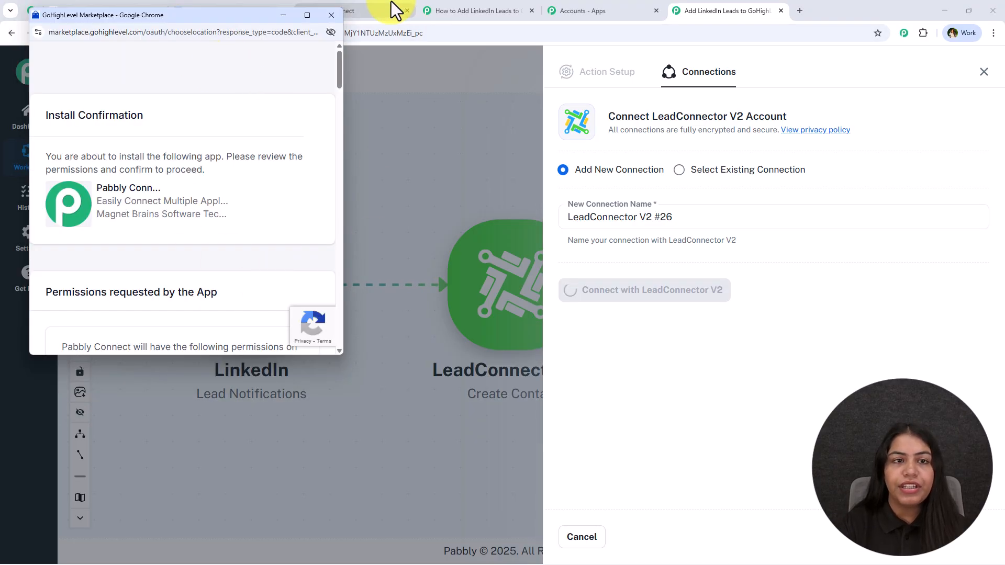
# - Examine the permissions Pabbly Connect requests in the GoHighLevel install confirmation, through to the end of the list
pyautogui.scroll(-1, 236, 250)
pyautogui.scroll(1, 237, 253)
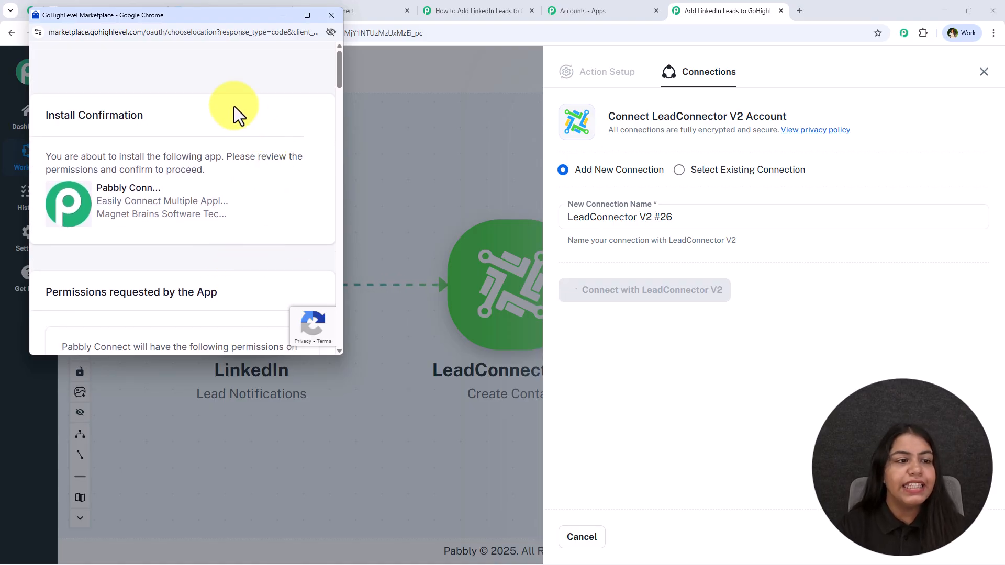
pyautogui.scroll(-2, 246, 183)
pyautogui.scroll(2, 158, 199)
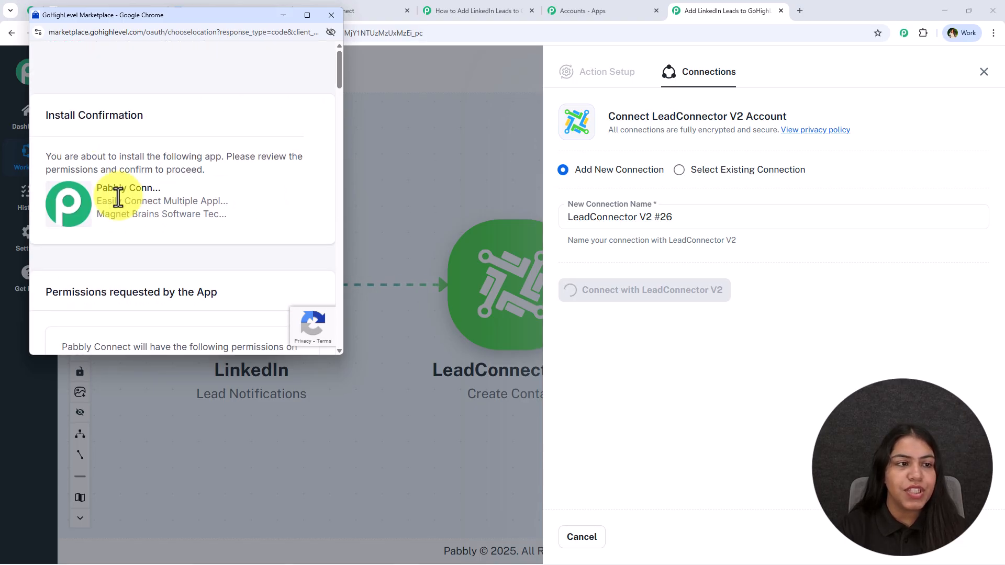
pyautogui.scroll(-15, 130, 232)
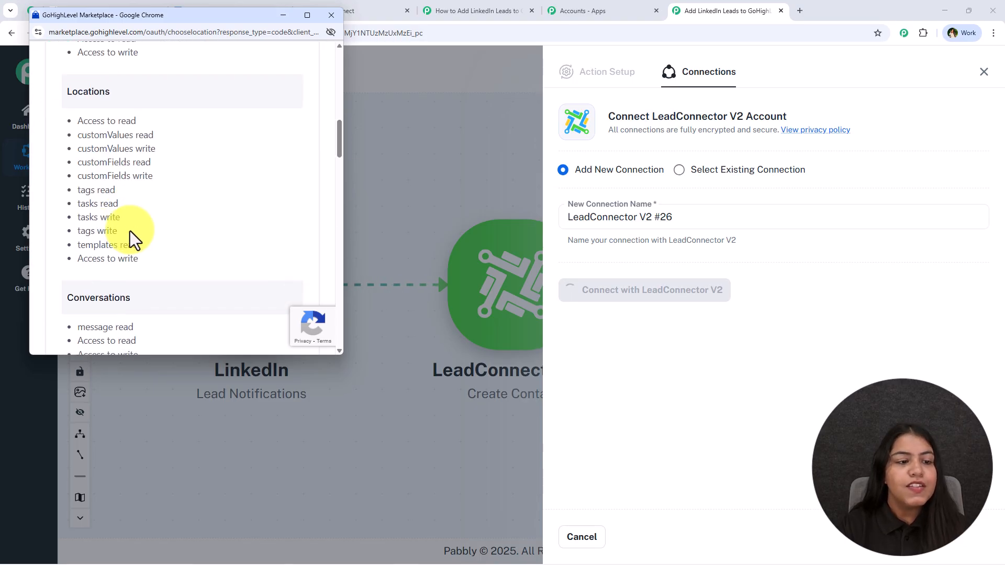
pyautogui.scroll(-15, 130, 231)
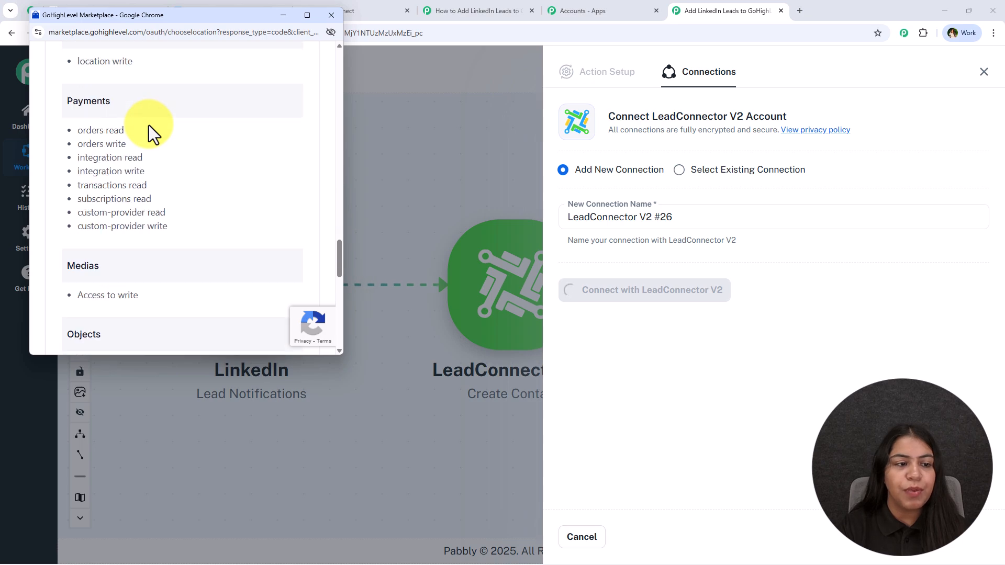
pyautogui.scroll(-10, 149, 131)
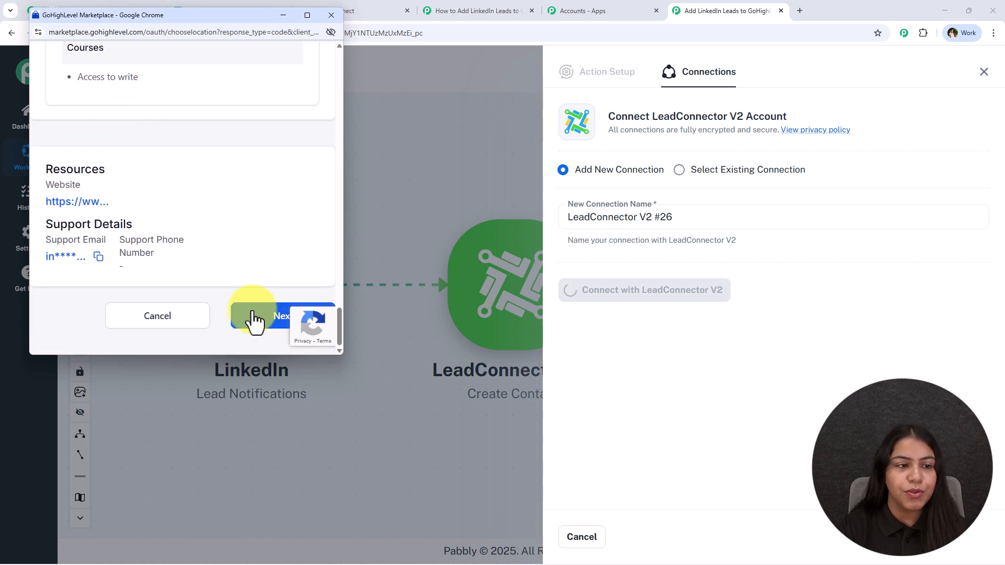
pyautogui.scroll(8, 215, 266)
pyautogui.scroll(-8, 215, 257)
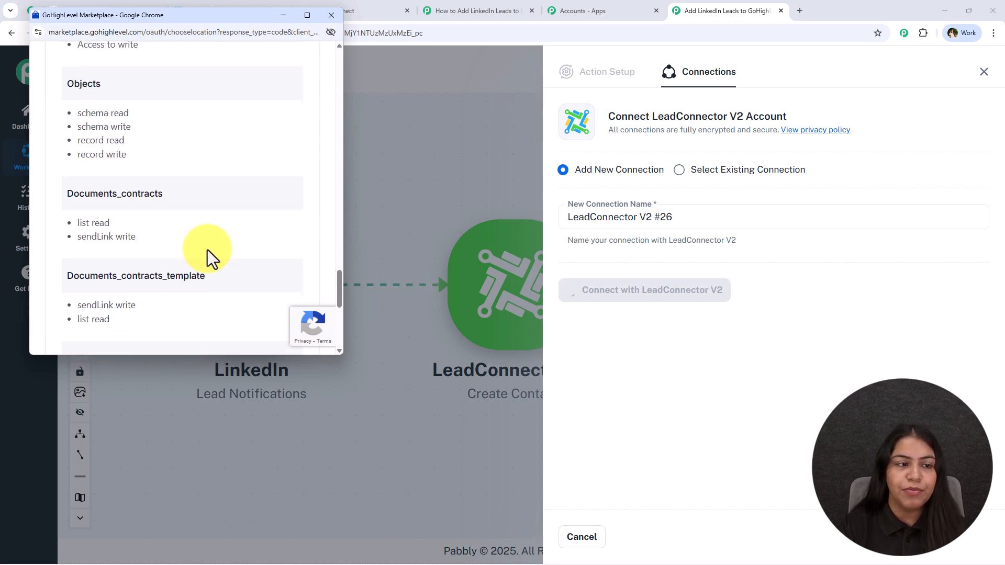
# - Proceed with the installation, search the accounts for "pabbly connect" and select the Pabbly Connect account to authorize the connection
pyautogui.click(266, 317)
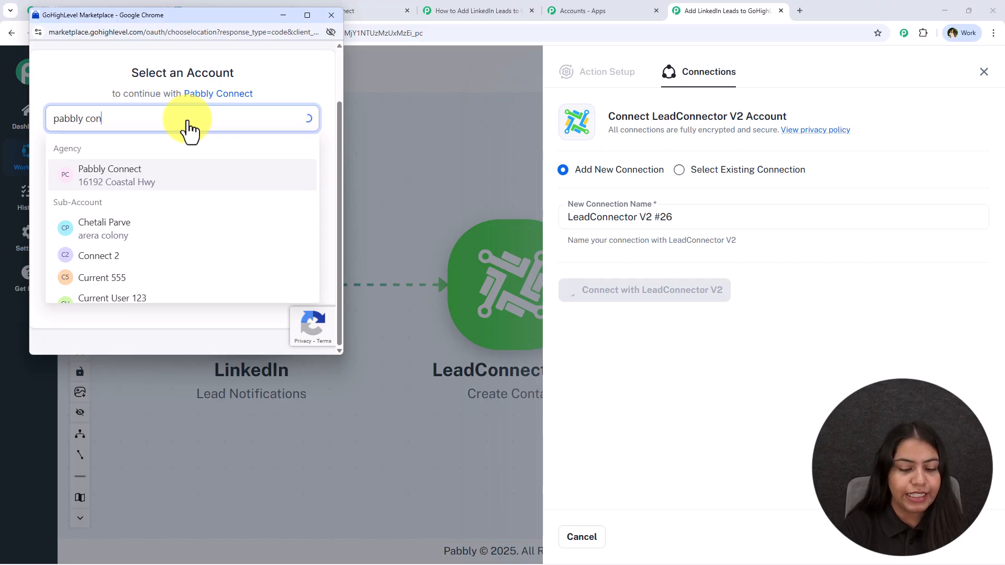
pyautogui.write('nect')
pyautogui.click(150, 153)
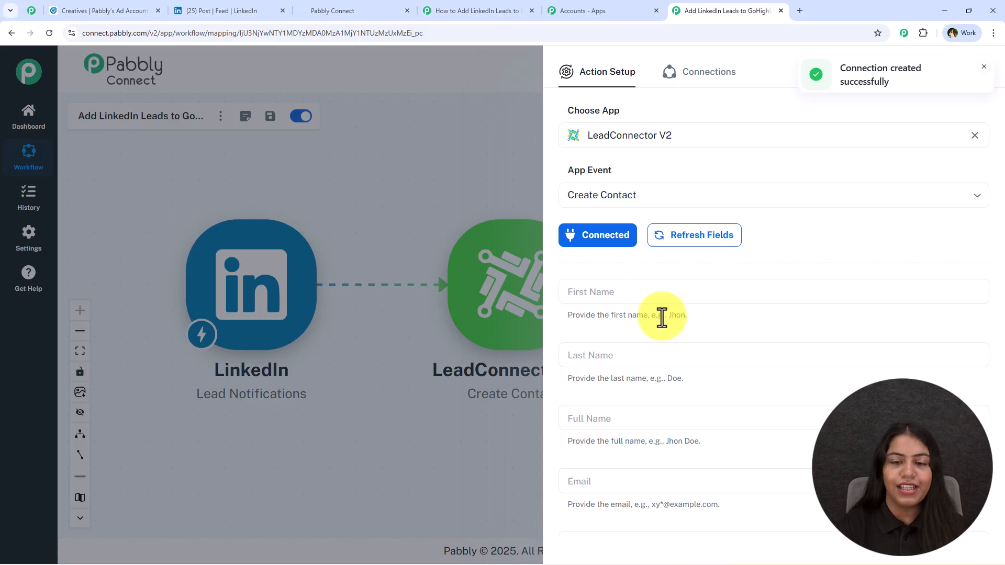
# - Look through the Create Contact fields, from the name fields down to Website, and the First Name mapping source
pyautogui.scroll(-2, 662, 321)
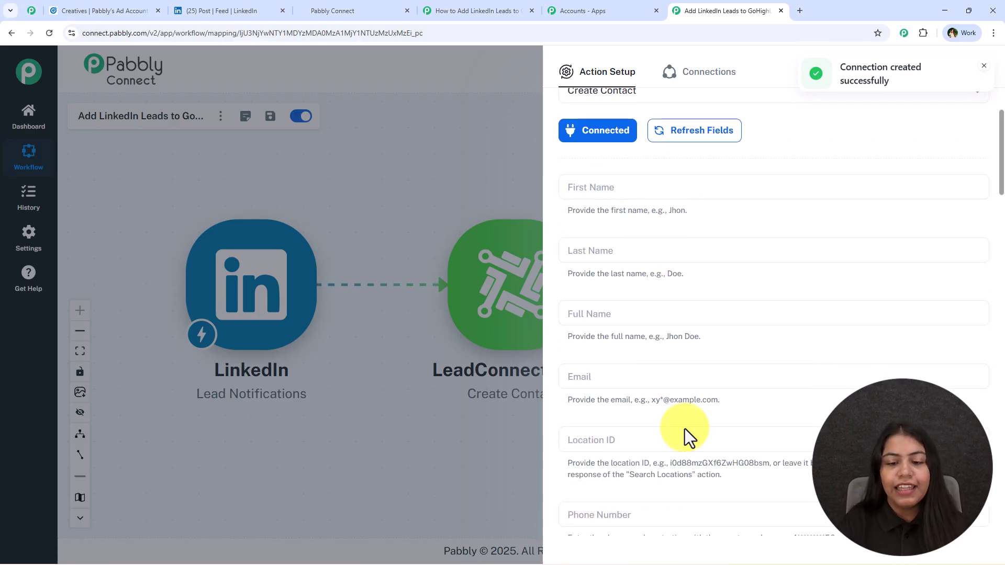
pyautogui.click(605, 191)
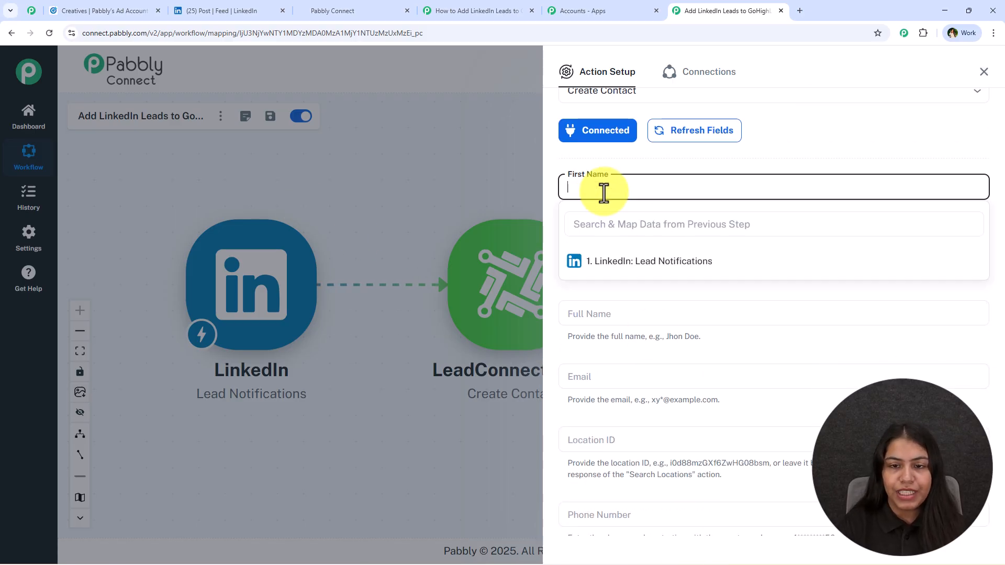
pyautogui.click(639, 155)
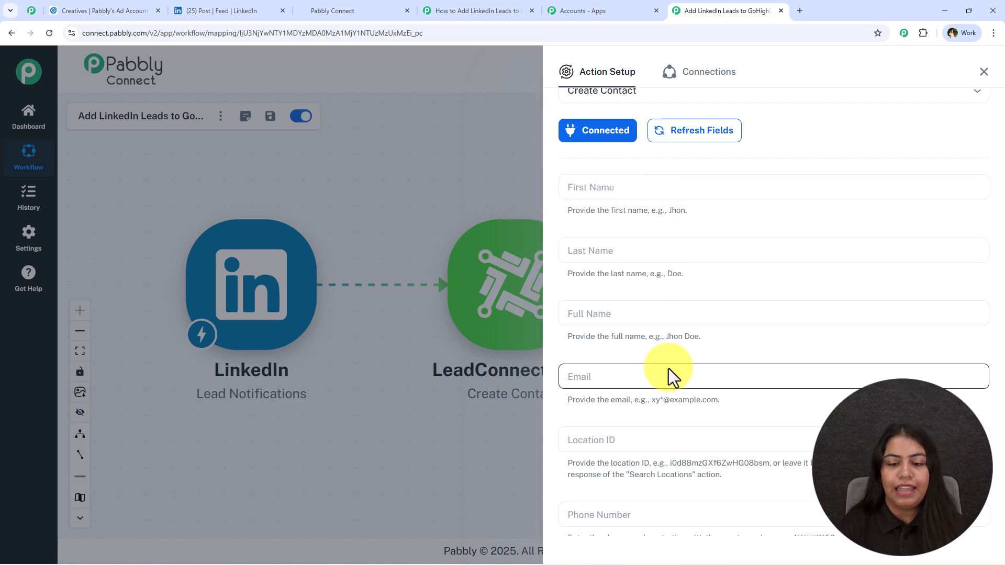
pyautogui.scroll(-4, 668, 385)
pyautogui.scroll(-10, 668, 390)
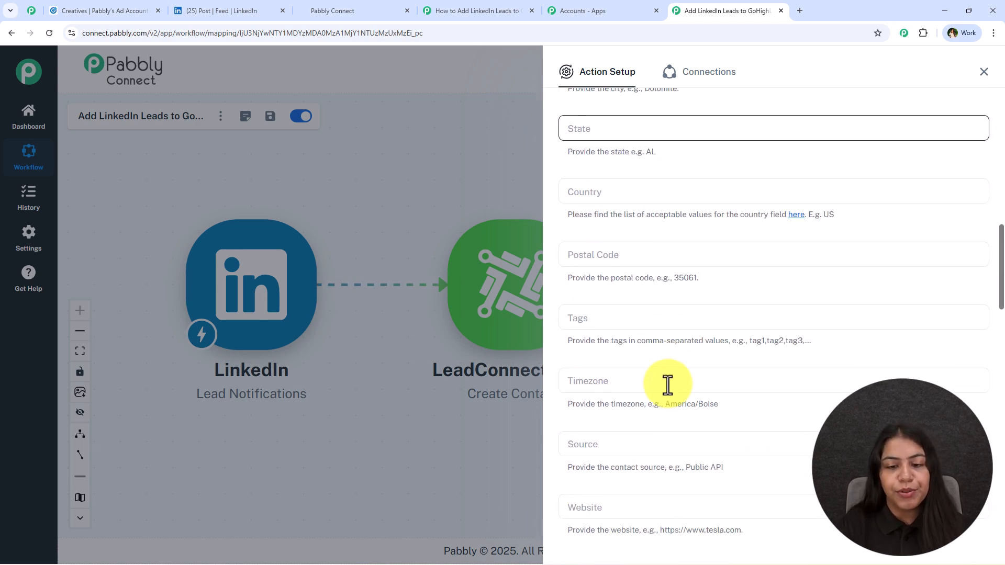
pyautogui.scroll(14, 666, 395)
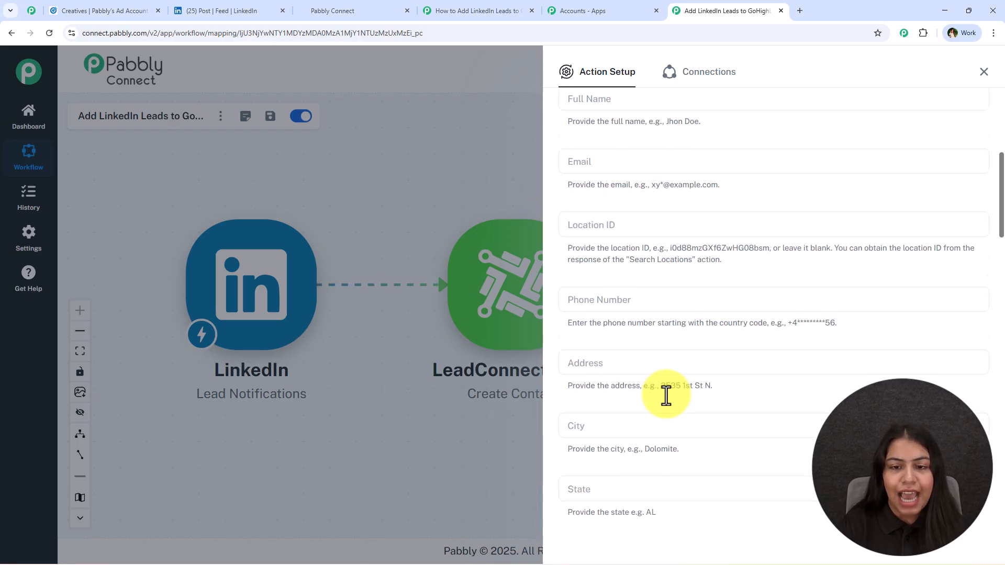
# - Map First Name and Last Name to the res5 First name and res5 Last name values from the LinkedIn lead
pyautogui.click(635, 292)
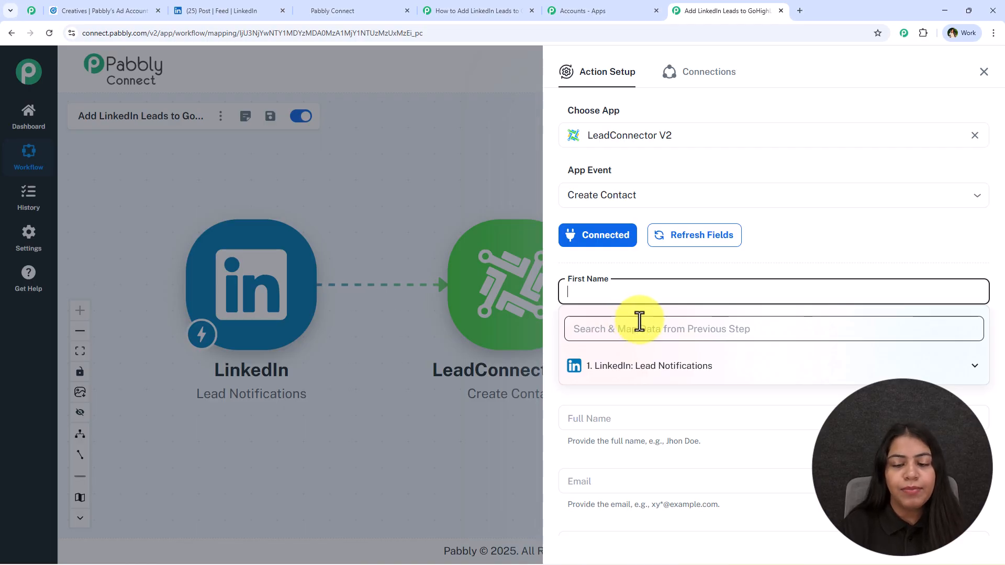
pyautogui.click(659, 368)
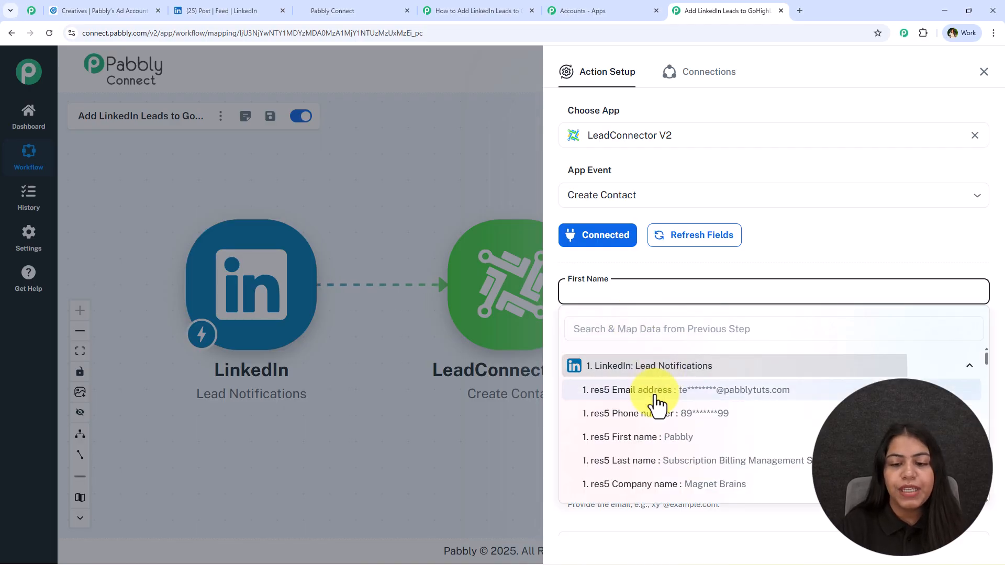
pyautogui.click(655, 437)
pyautogui.scroll(-3, 639, 272)
pyautogui.click(639, 199)
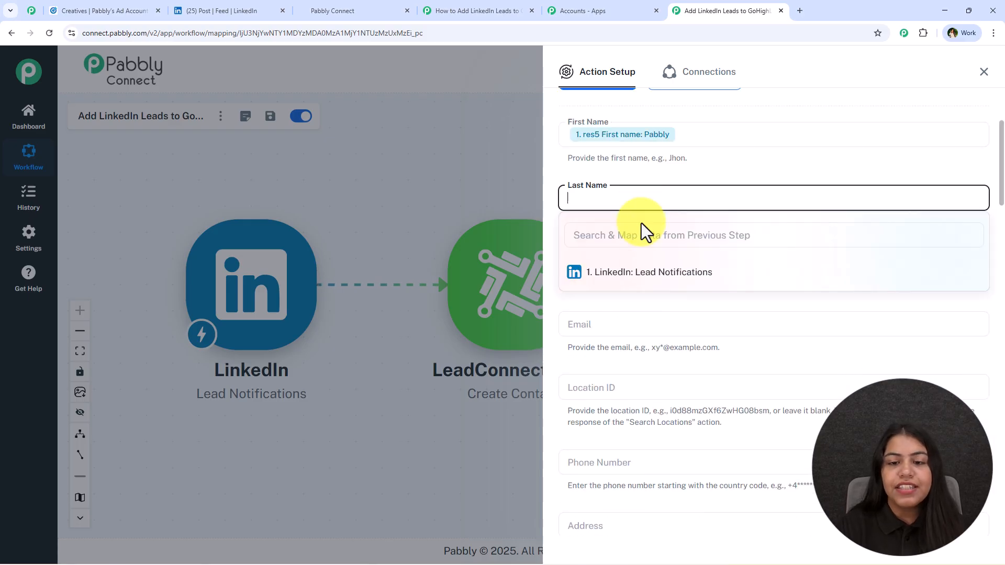
pyautogui.click(687, 273)
pyautogui.click(744, 372)
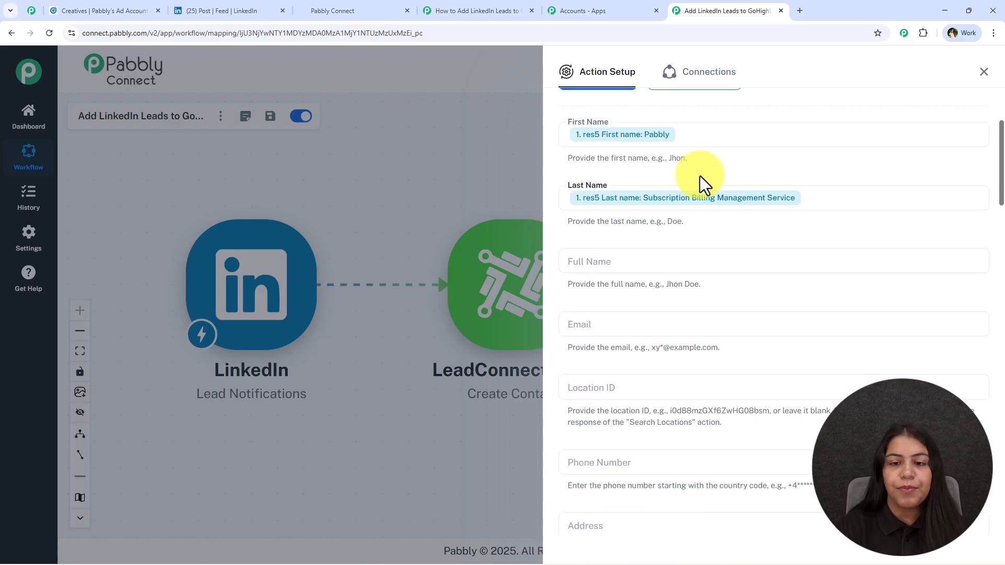
# - Map Full Name to the LinkedIn lead's res5 First name followed by res5 Last name, and adjust the gap between them
pyautogui.click(621, 252)
pyautogui.click(647, 335)
pyautogui.click(708, 408)
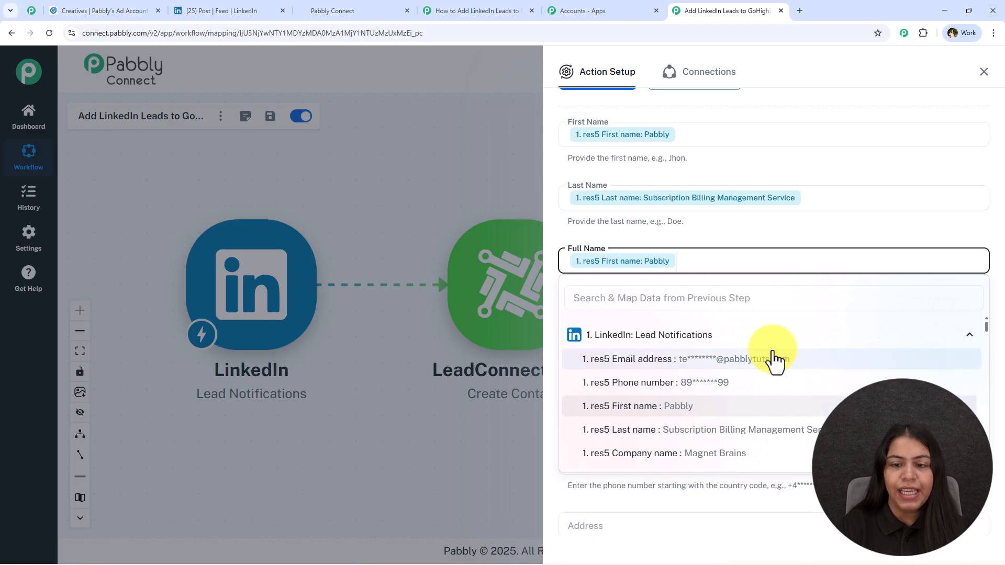
pyautogui.click(743, 429)
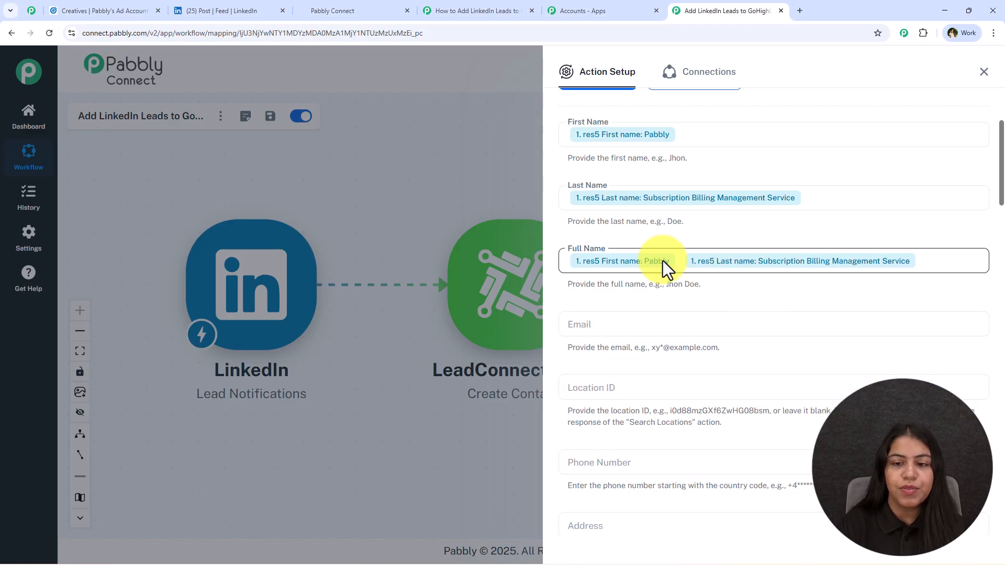
pyautogui.click(679, 264)
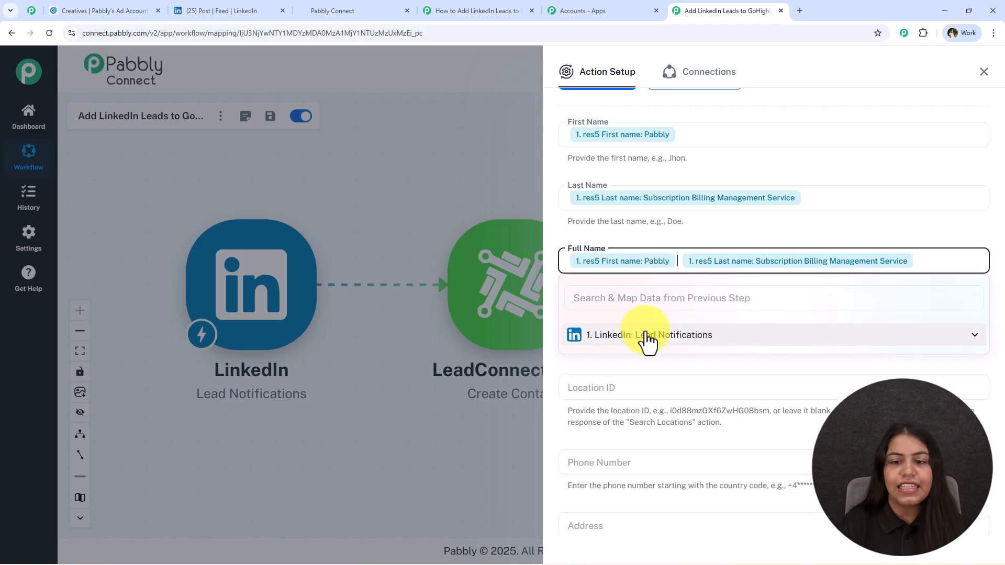
pyautogui.click(698, 218)
# - Map the contact's Email field to the res5 Email address value from the LinkedIn lead
pyautogui.click(607, 328)
pyautogui.click(609, 365)
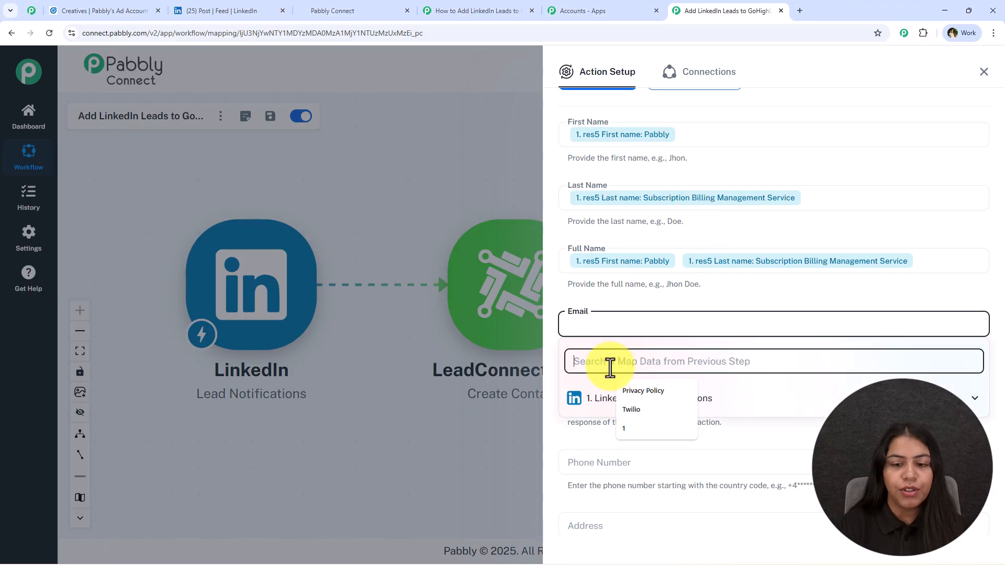
pyautogui.click(690, 425)
pyautogui.click(751, 424)
pyautogui.click(545, 325)
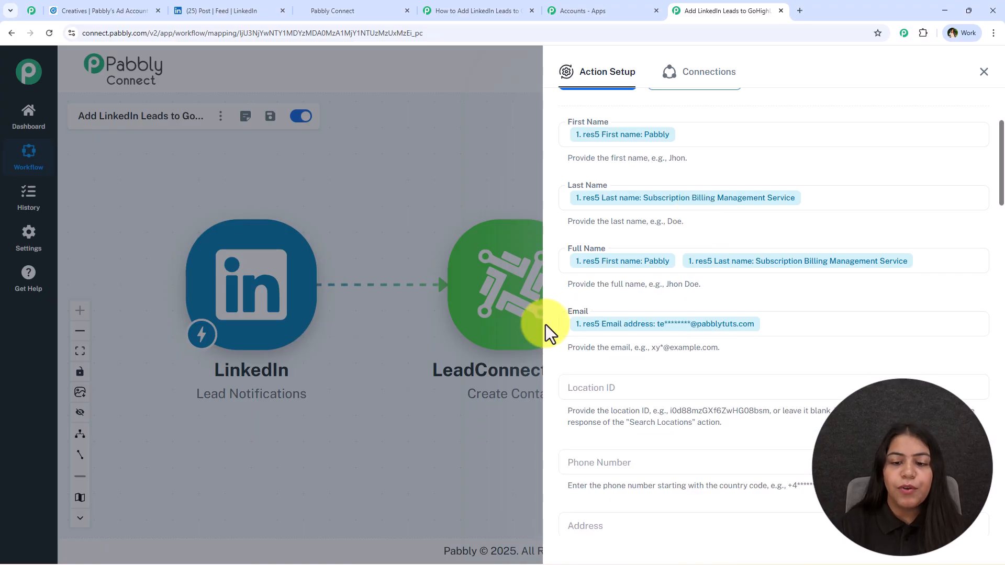
pyautogui.scroll(2, 707, 366)
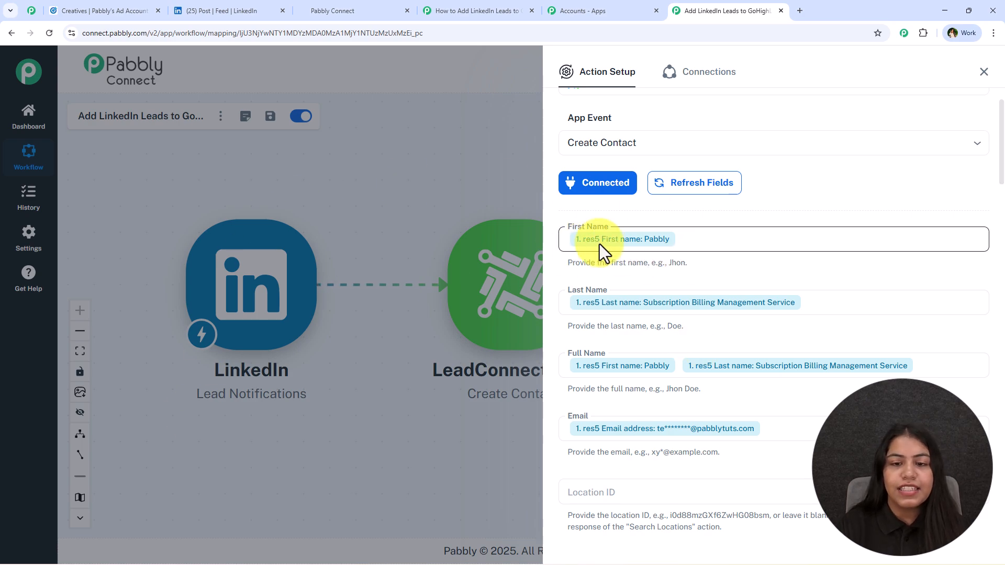
# - Map Phone Number and Company Name to the res5 Phone number and res5 Company name values from the LinkedIn lead
pyautogui.scroll(-2, 597, 301)
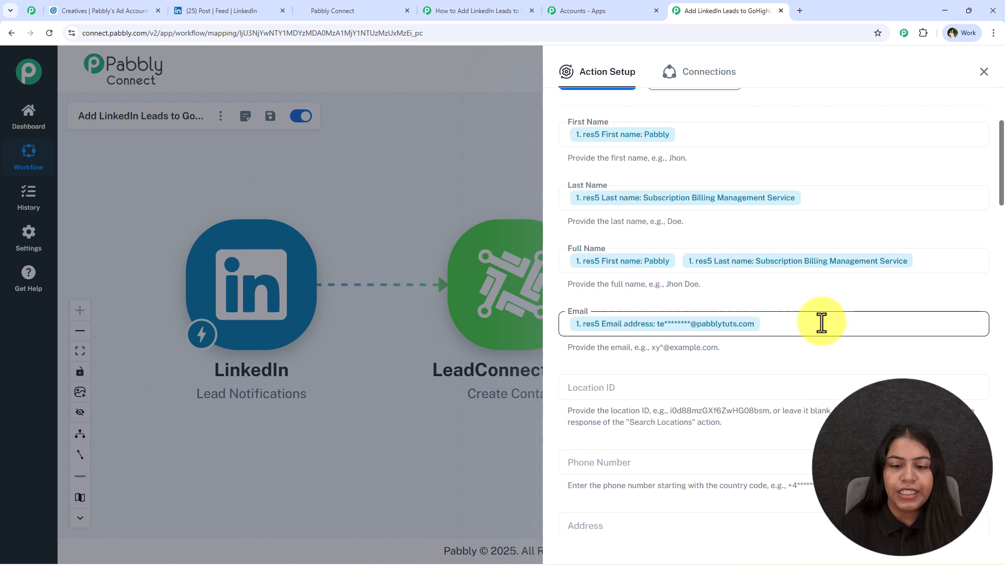
pyautogui.scroll(-3, 821, 323)
pyautogui.click(667, 329)
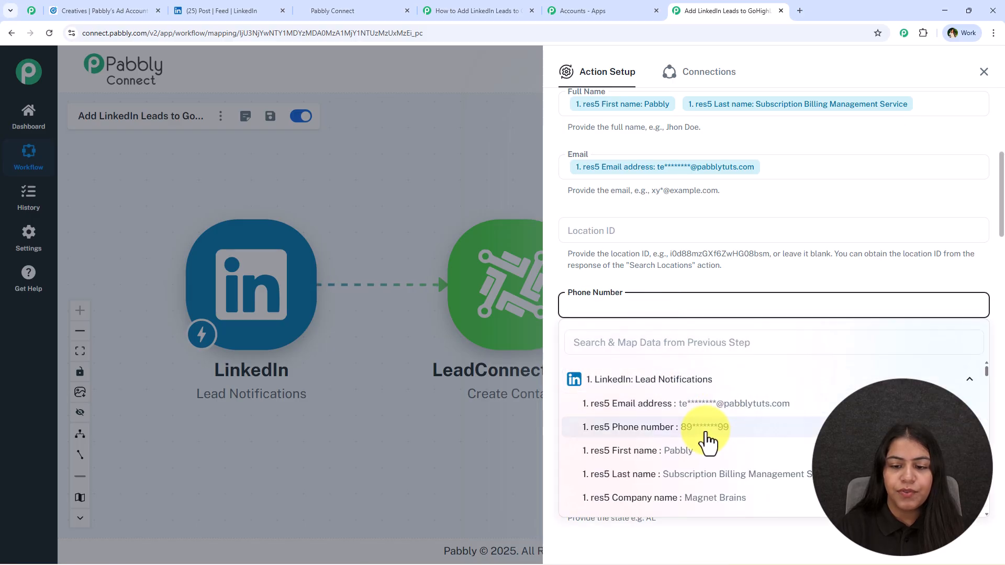
pyautogui.click(708, 442)
pyautogui.scroll(-10, 695, 288)
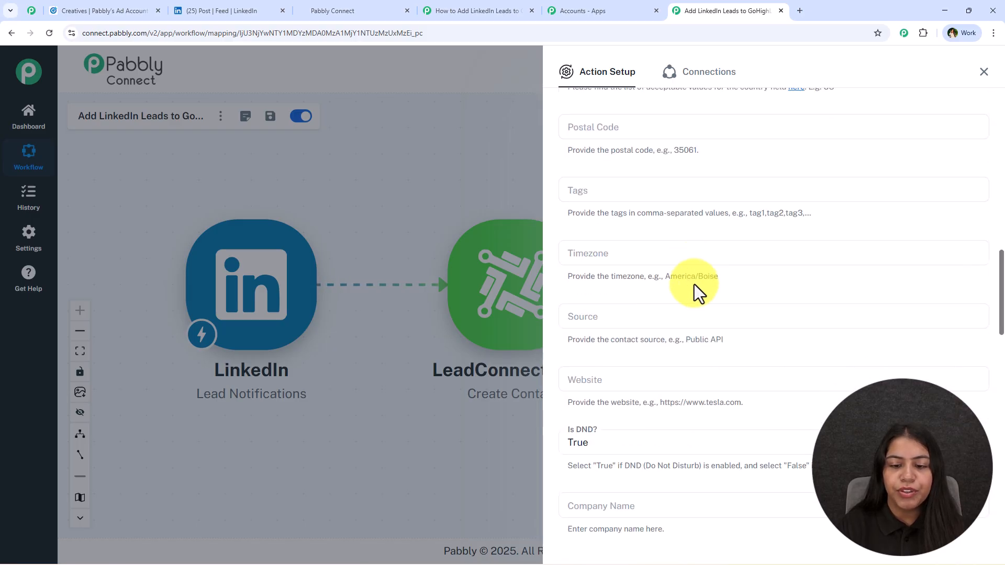
pyautogui.scroll(-3, 686, 293)
pyautogui.click(677, 319)
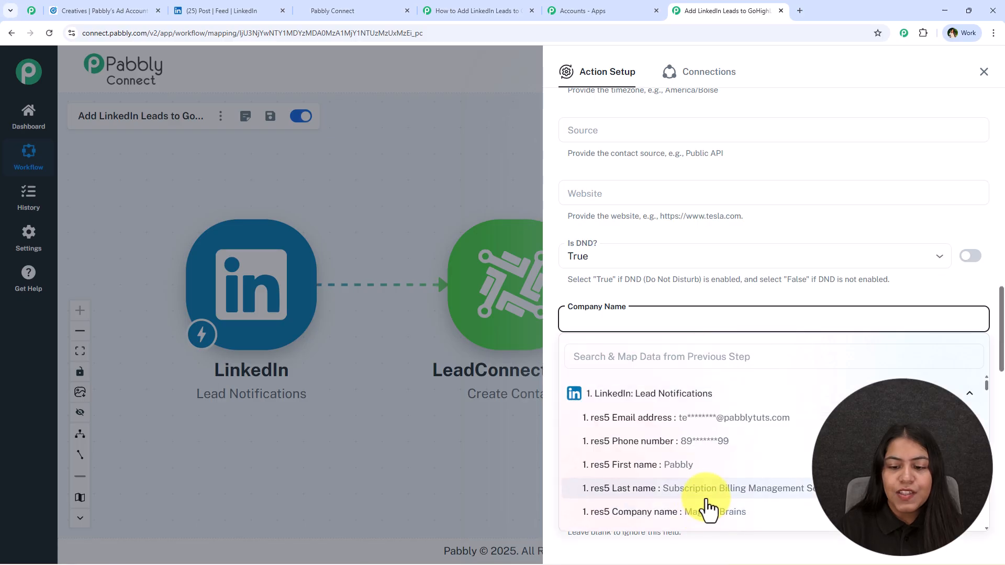
pyautogui.click(708, 505)
# - Go over the remaining Create Contact fields, then save the action and send a test request
pyautogui.scroll(-3, 576, 312)
pyautogui.scroll(12, 644, 350)
pyautogui.scroll(-8, 702, 234)
pyautogui.click(670, 252)
pyautogui.scroll(-2, 680, 239)
pyautogui.scroll(-6, 681, 239)
pyautogui.scroll(-7, 718, 351)
pyautogui.click(647, 483)
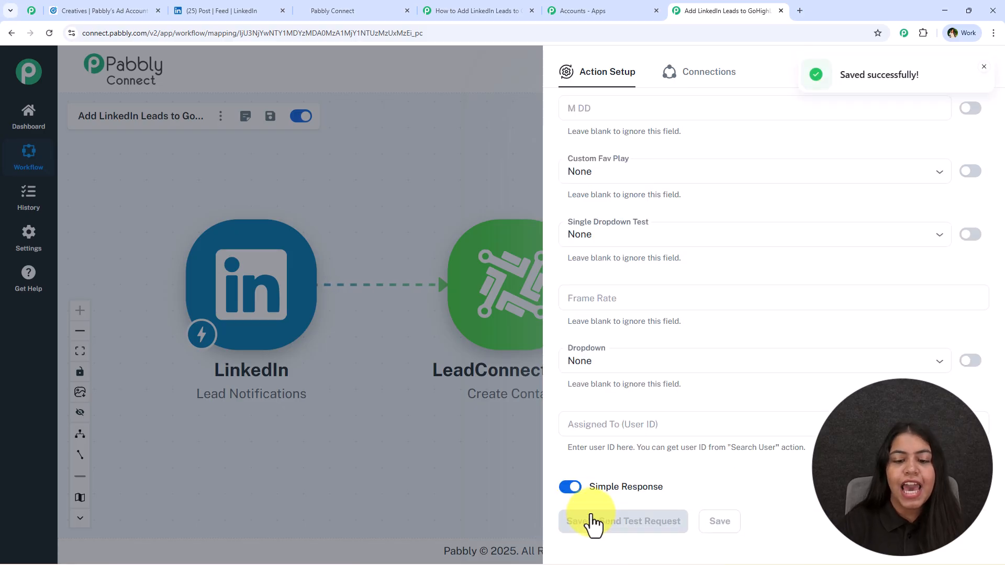
# - Examine the contact values in the test response and close the action setup
pyautogui.scroll(-10, 747, 348)
pyautogui.scroll(3, 830, 361)
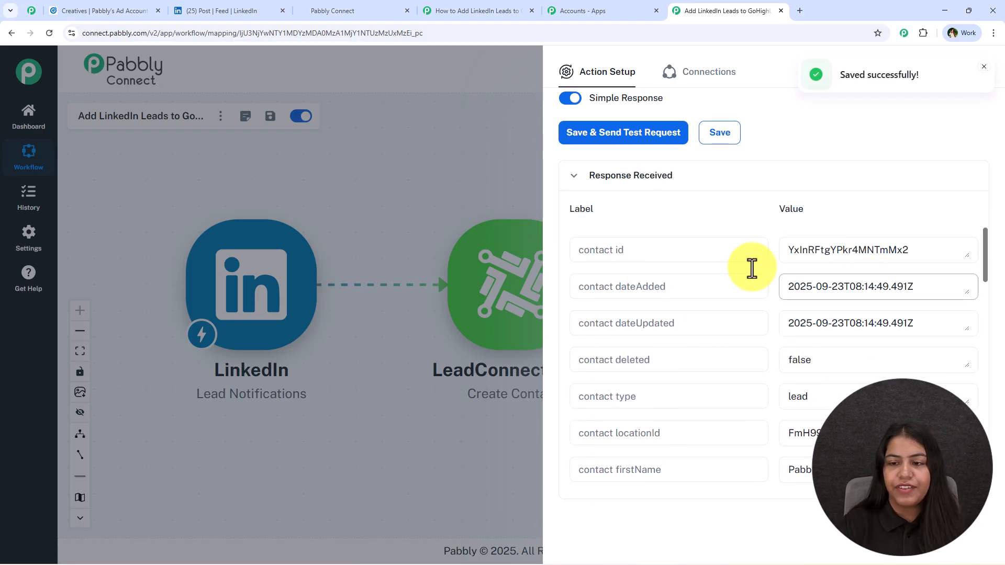
pyautogui.click(984, 74)
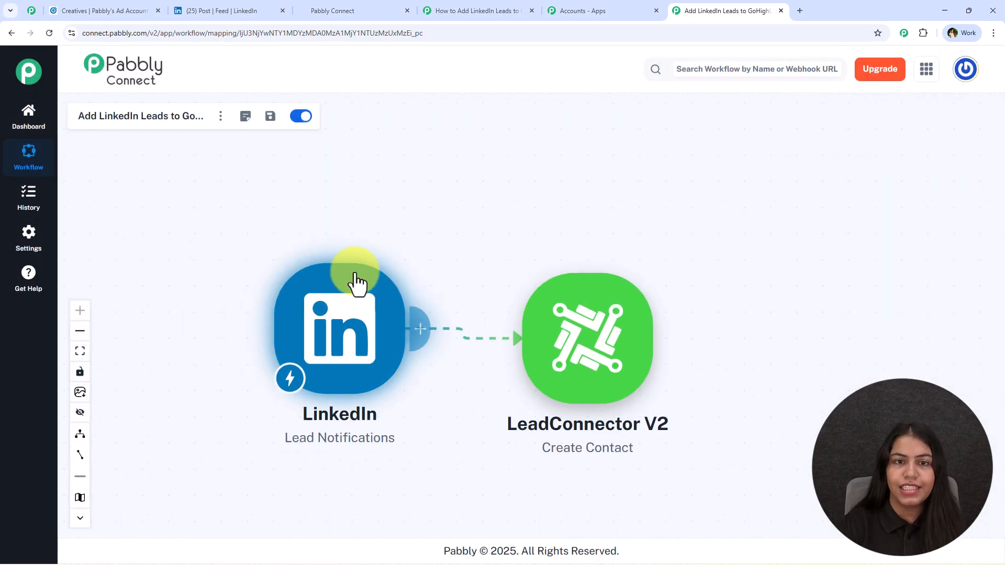
# - Switch to GoHighLevel and check the newest contact's details and company information, then return to the contacts list
pyautogui.click(354, 10)
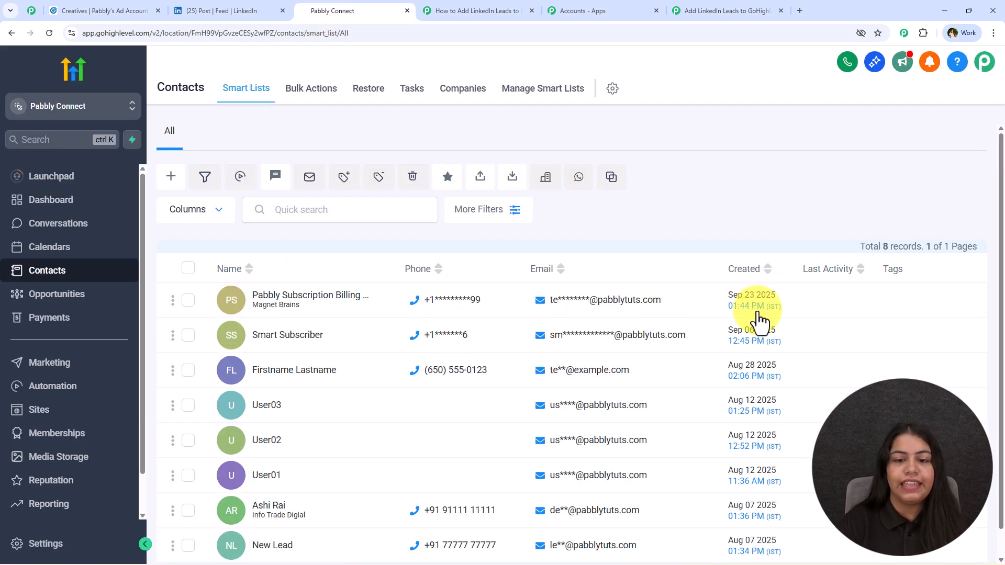
pyautogui.click(292, 301)
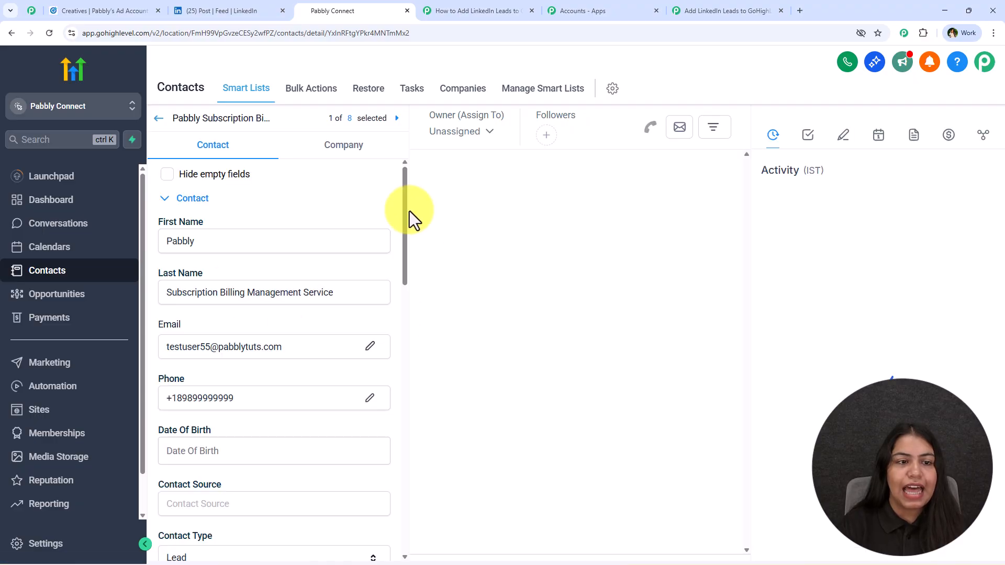
pyautogui.scroll(-2, 215, 256)
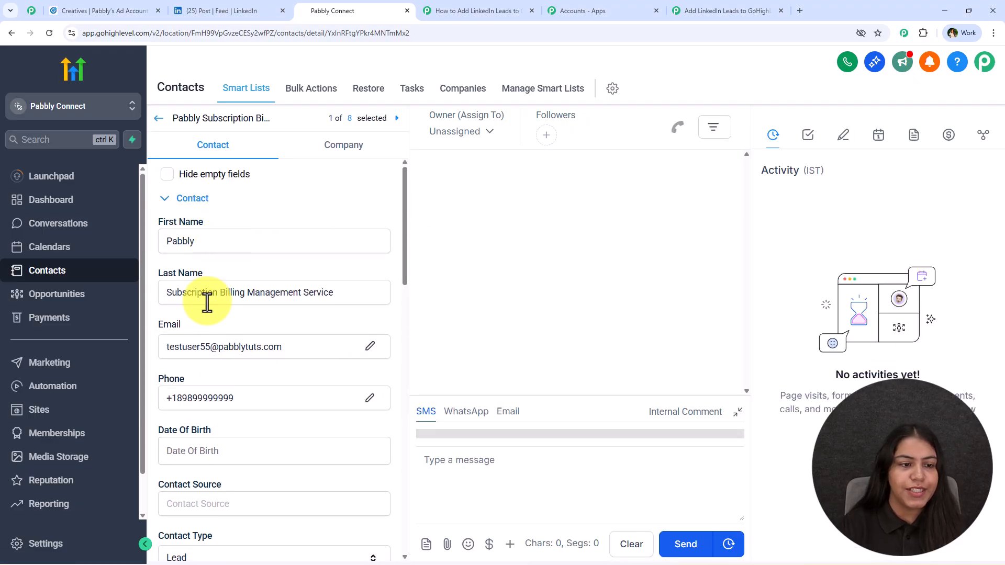
pyautogui.scroll(-2, 209, 292)
pyautogui.scroll(-15, 247, 303)
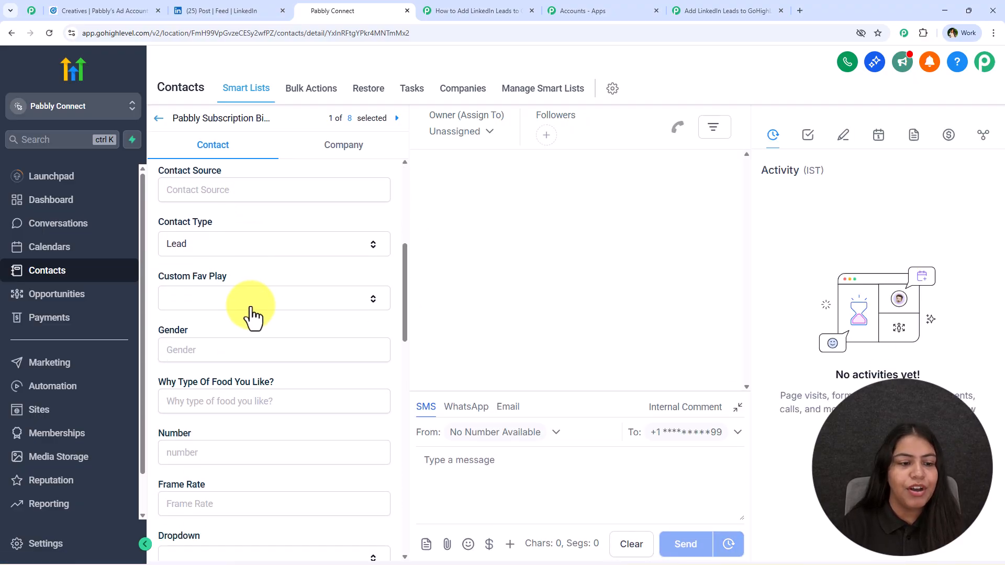
pyautogui.click(340, 147)
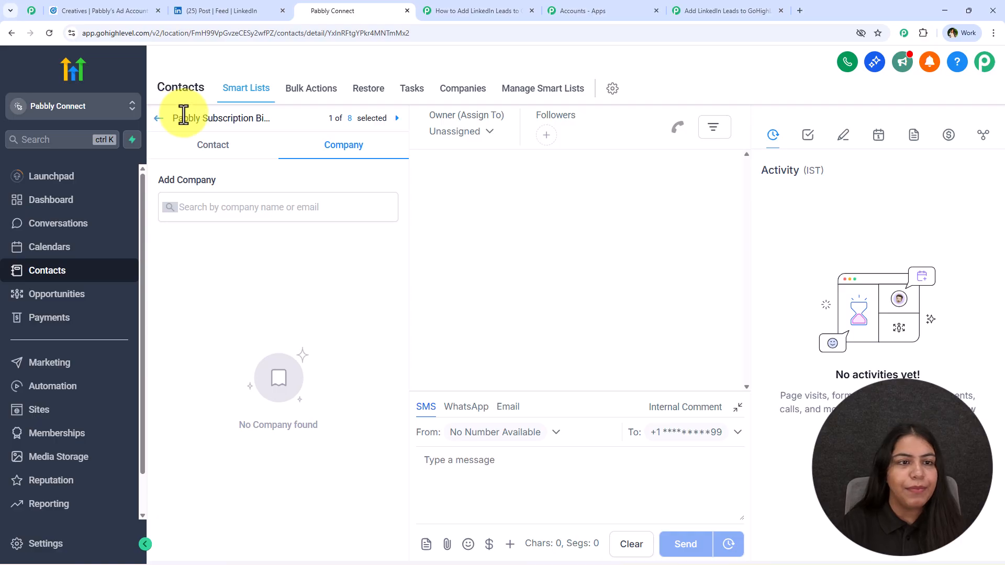
pyautogui.click(158, 119)
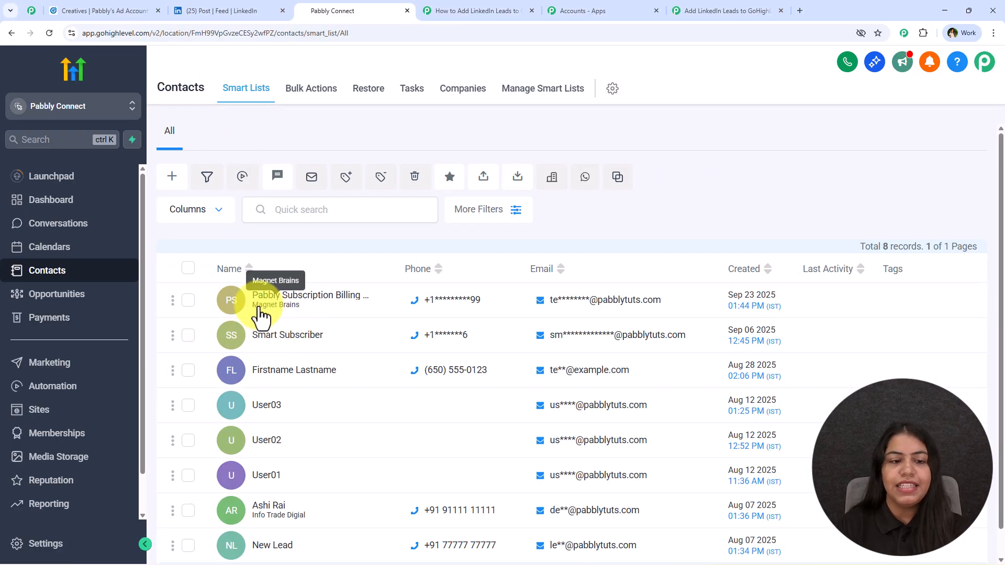
pyautogui.click(747, 9)
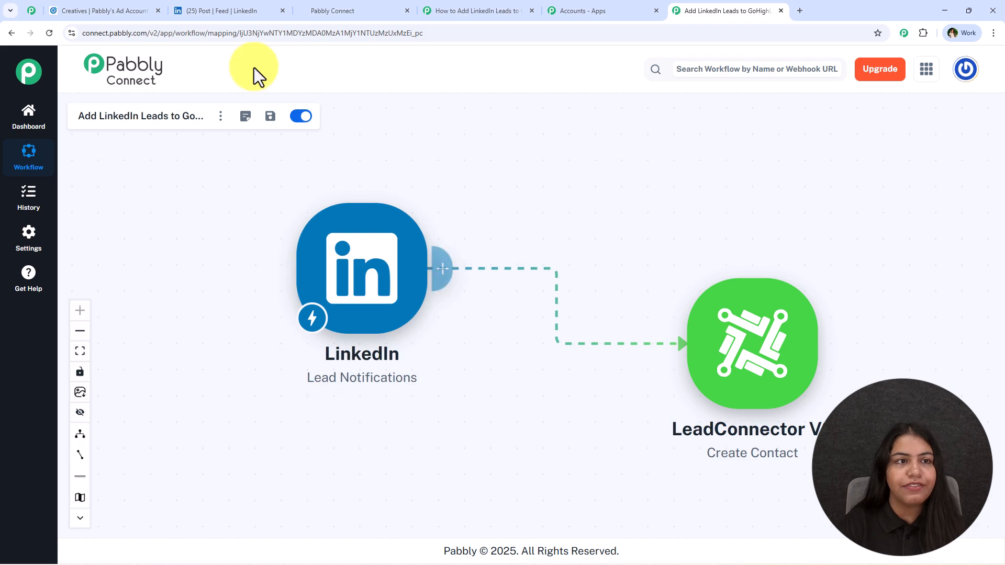
pyautogui.click(231, 11)
pyautogui.click(759, 10)
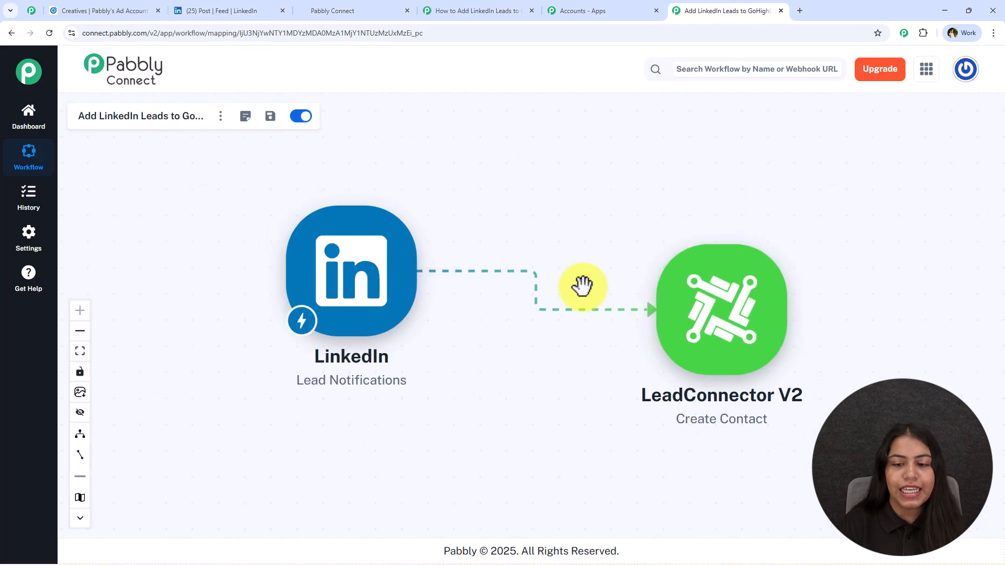
pyautogui.click(389, 11)
pyautogui.click(773, 7)
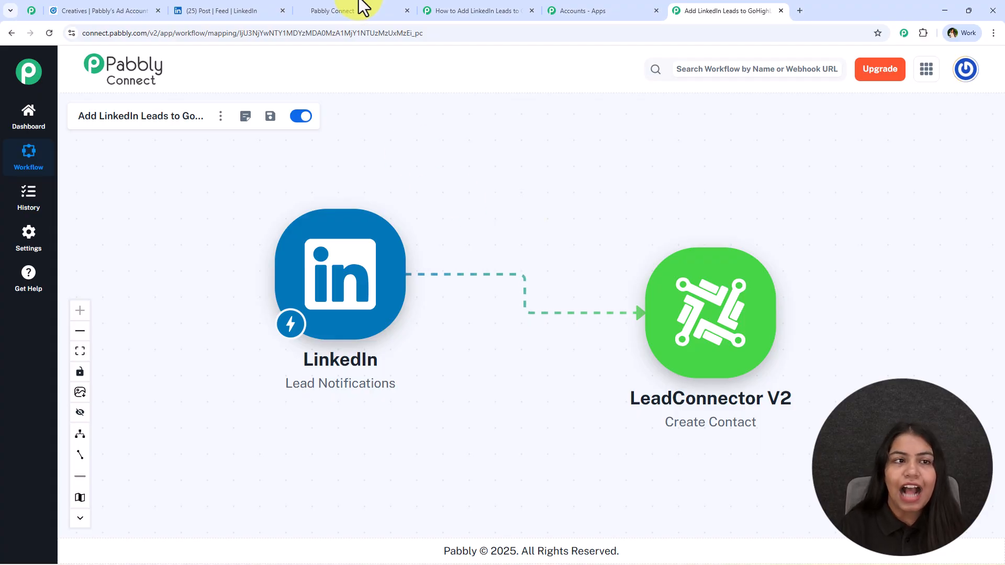
# - Switch to LinkedIn, reload the promoted Pabbly post and open its lead form
pyautogui.click(259, 11)
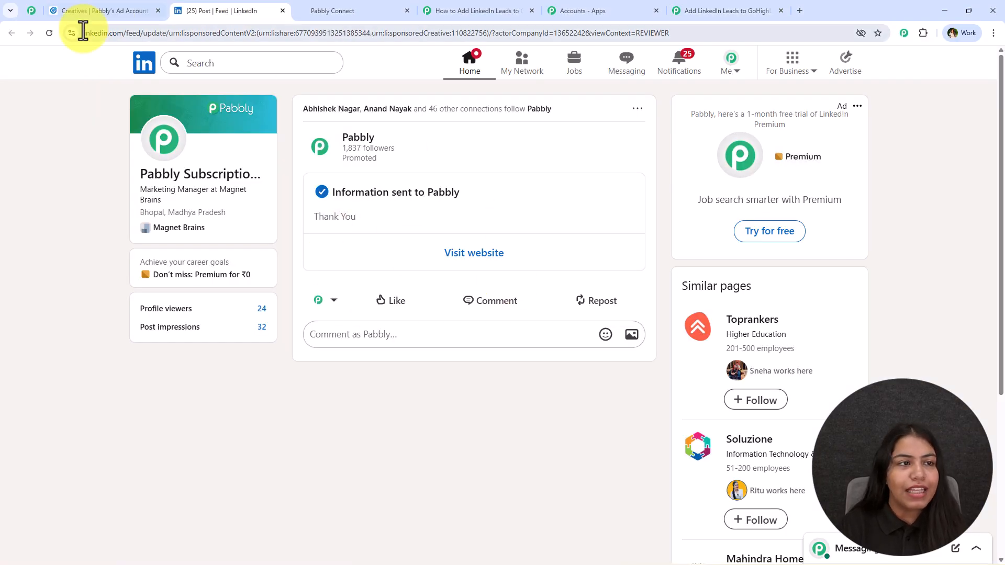
pyautogui.click(49, 32)
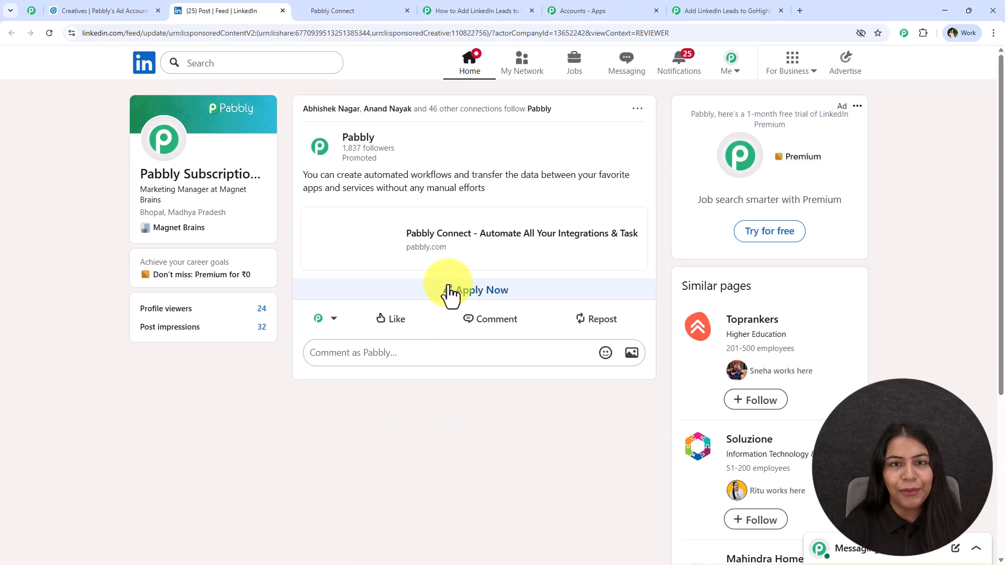
pyautogui.click(449, 292)
# - Fill in the lead's email address and phone number in the Lead Form and submit it
pyautogui.click(473, 341)
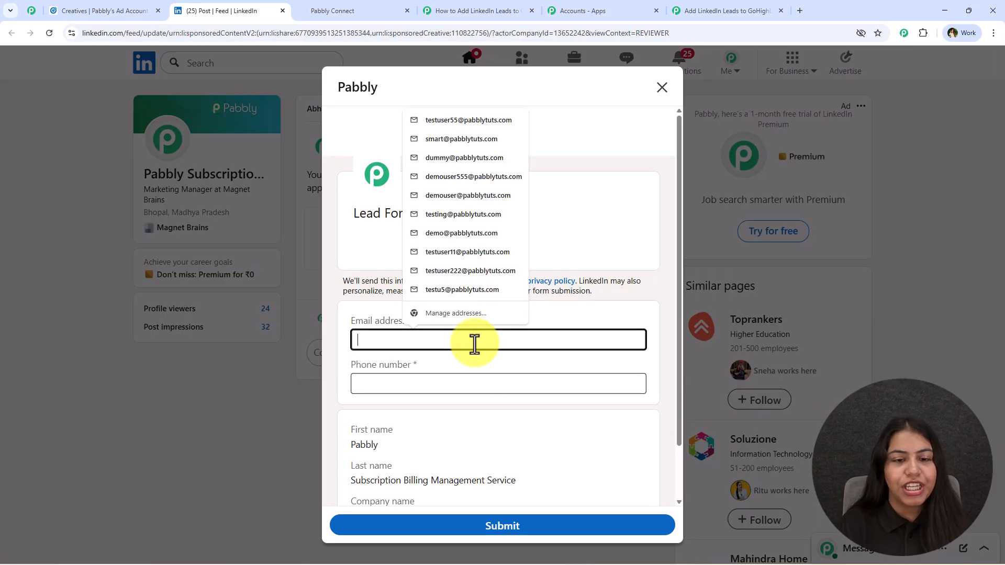
pyautogui.click(466, 201)
pyautogui.scroll(-1, 414, 332)
pyautogui.click(426, 316)
pyautogui.click(454, 387)
pyautogui.doubleClick(426, 325)
pyautogui.write('77777888888')
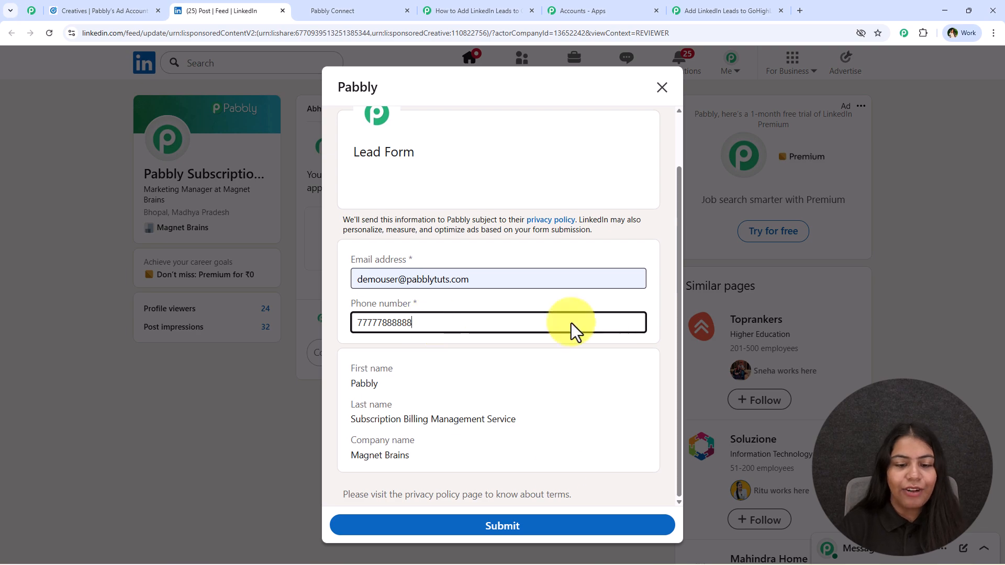
pyautogui.click(556, 523)
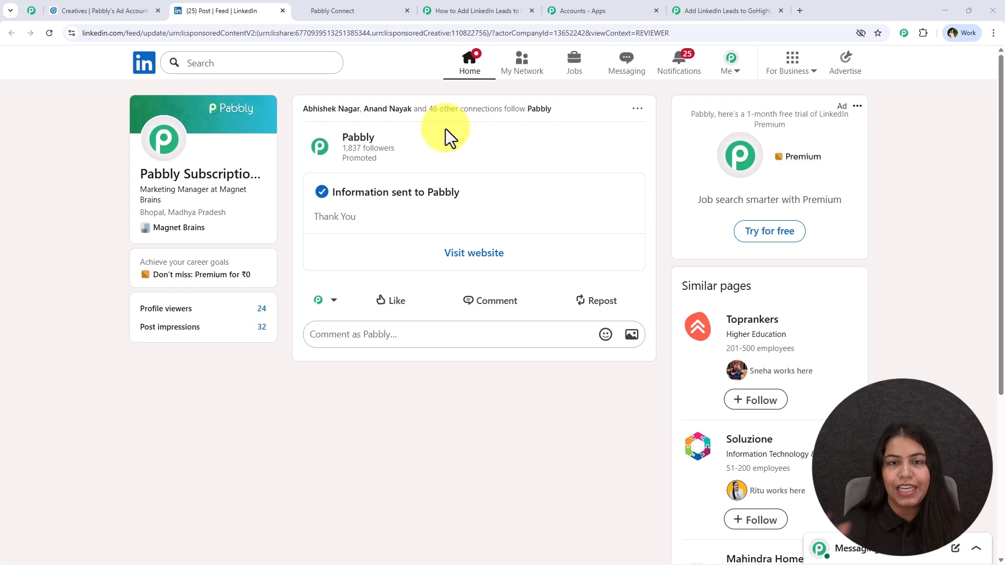
# - Switch to GoHighLevel and look through the contacts list for the newly submitted lead
pyautogui.click(363, 1)
pyautogui.scroll(-1, 253, 397)
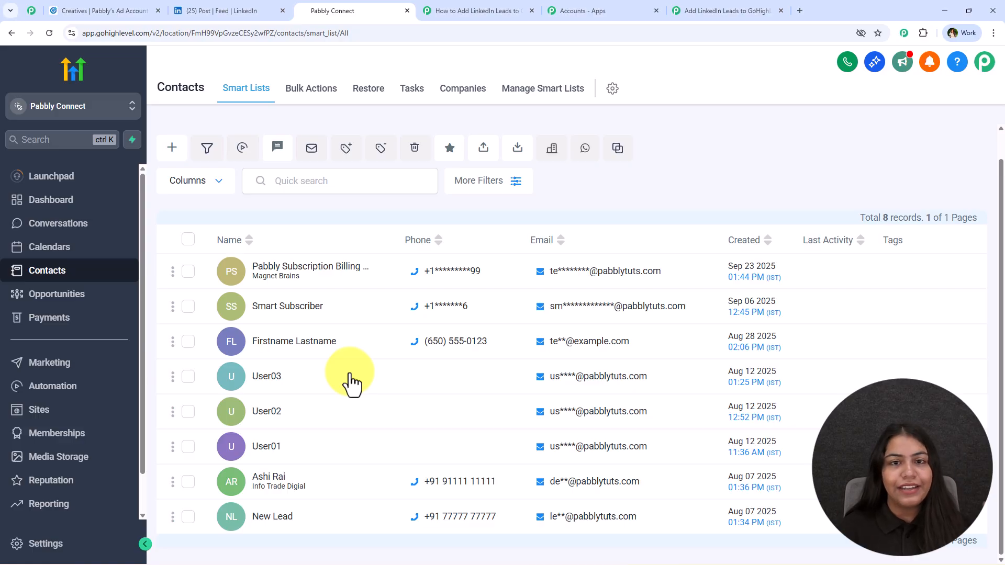
pyautogui.click(702, 10)
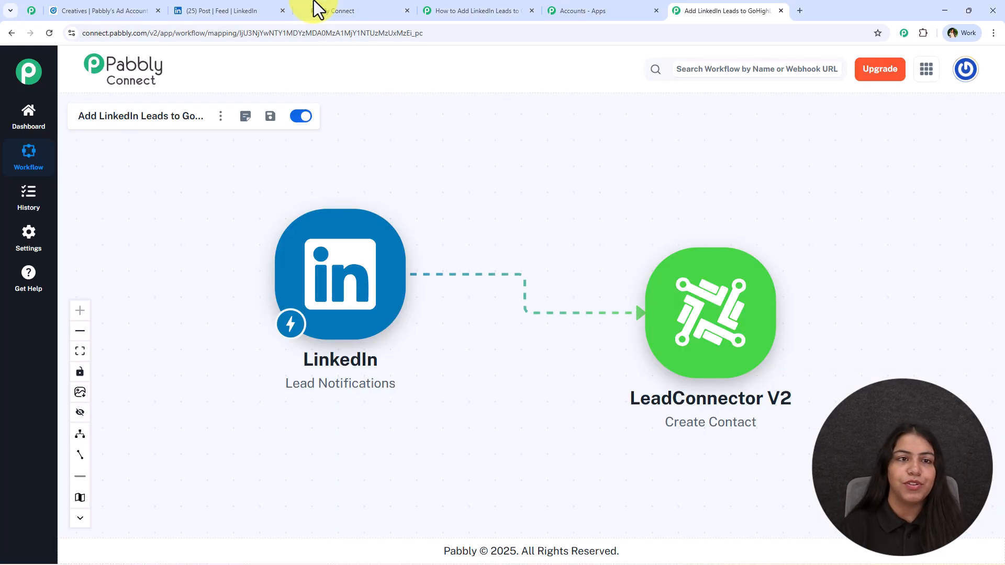
pyautogui.click(354, 10)
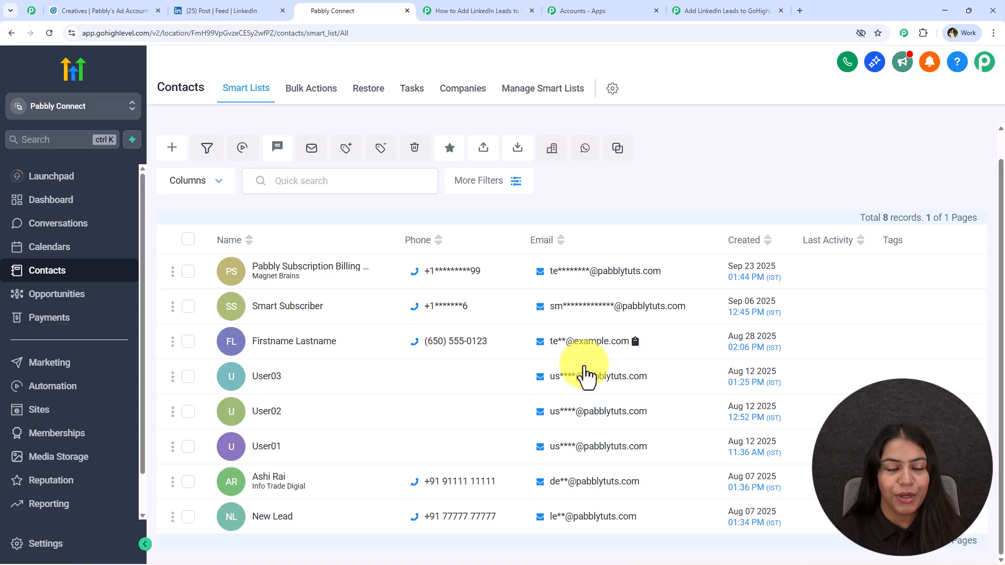
# - Reload the contacts list and examine the newest contact's email, phone and contact source
pyautogui.click(50, 32)
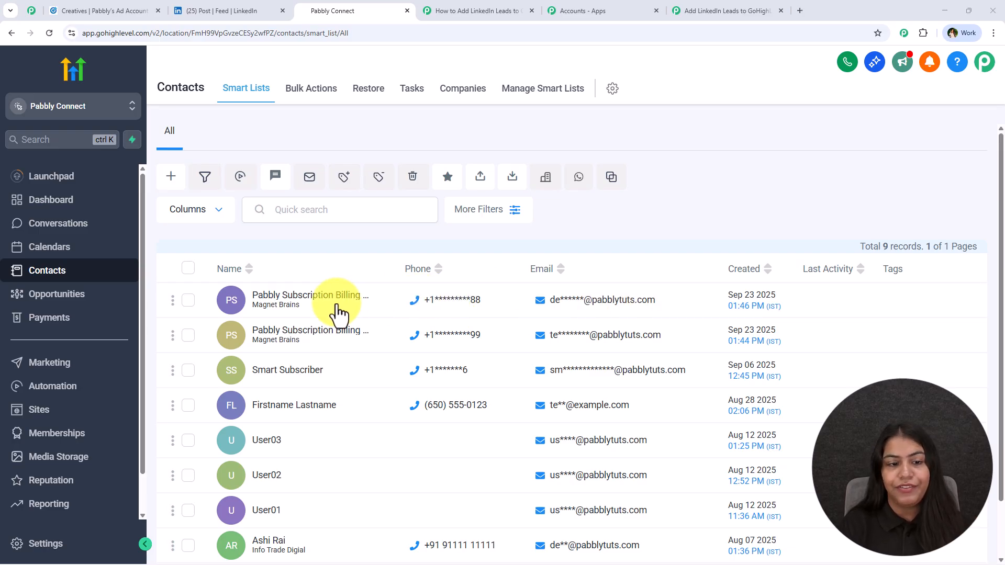
pyautogui.click(300, 301)
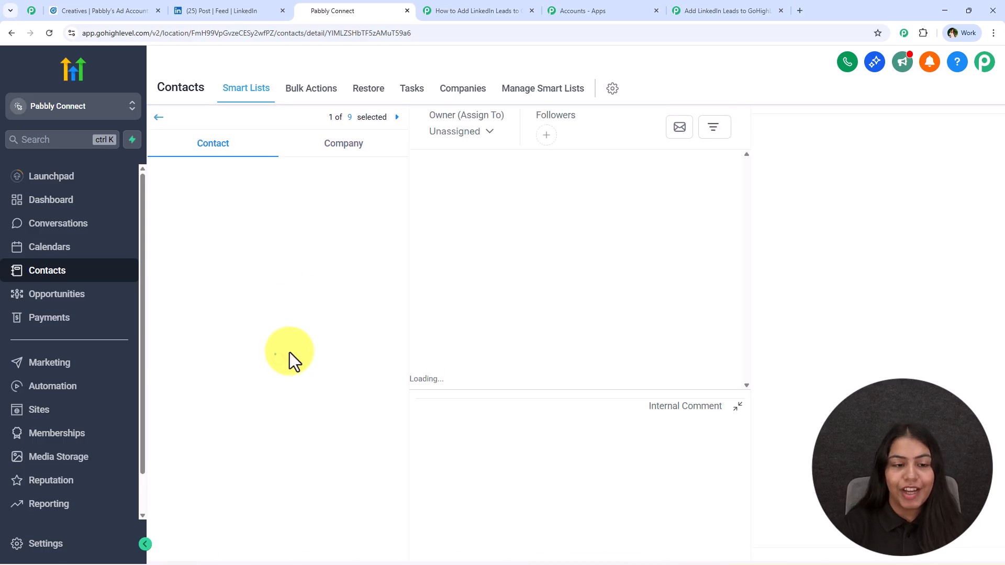
pyautogui.scroll(-3, 325, 382)
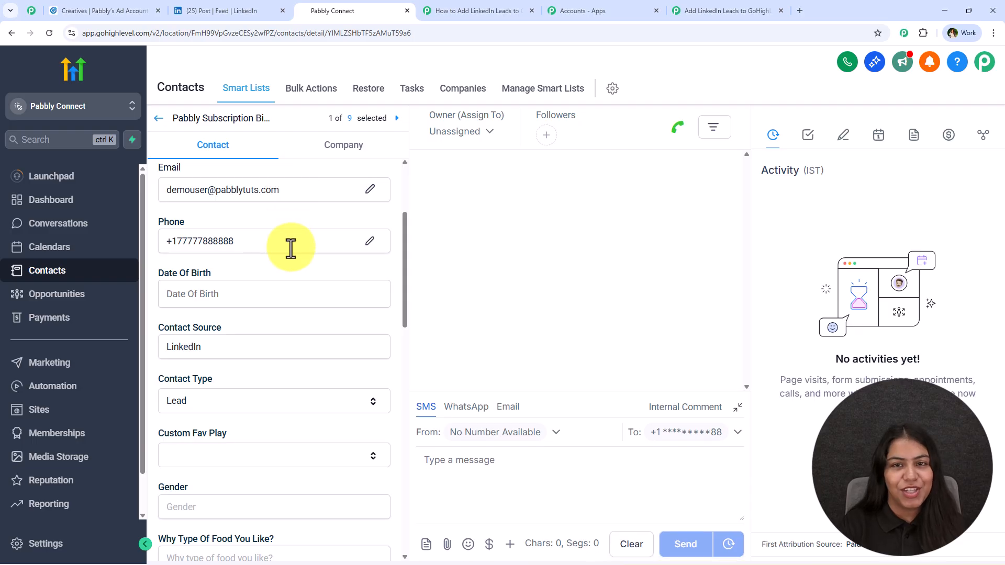
pyautogui.click(728, 11)
pyautogui.moveTo(553, 186); pyautogui.dragTo(555, 211)
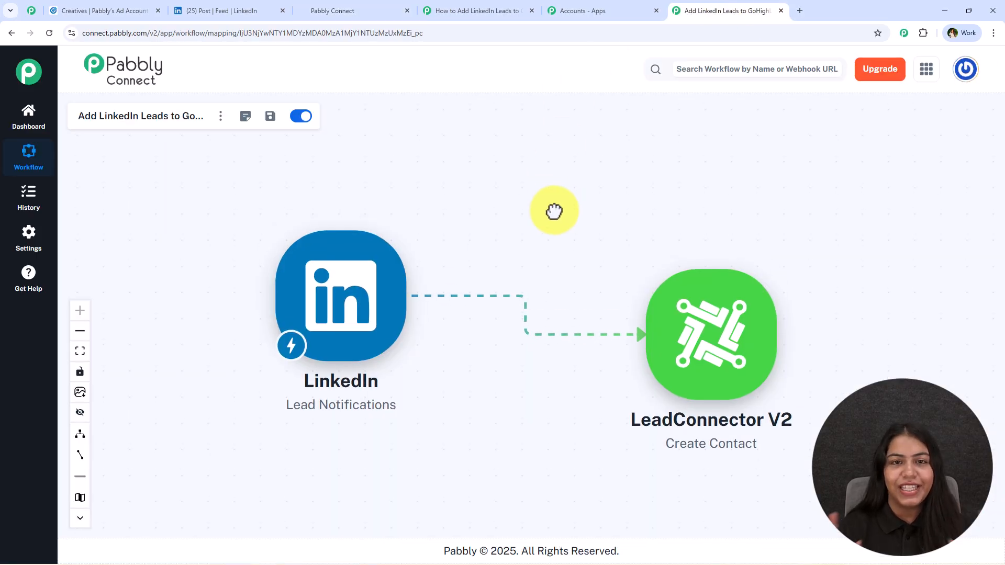